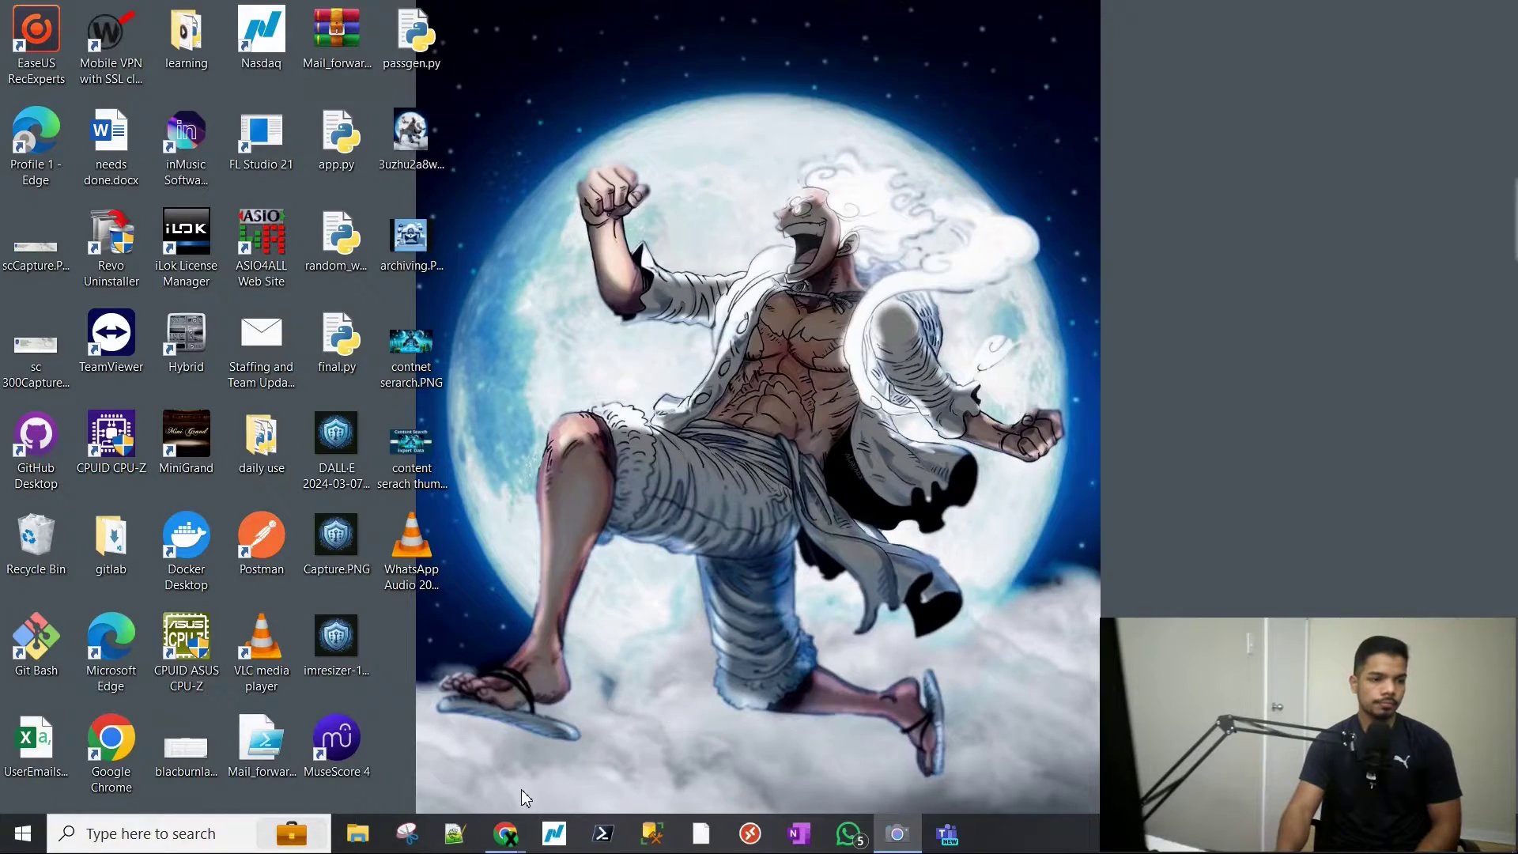
- Bring the 'Active groups - Microsoft 365' Chrome window to the front from the taskbar
{"action": "mouse_move", "coordinate": [506, 833]}
{"action": "left_click", "coordinate": [587, 766]}
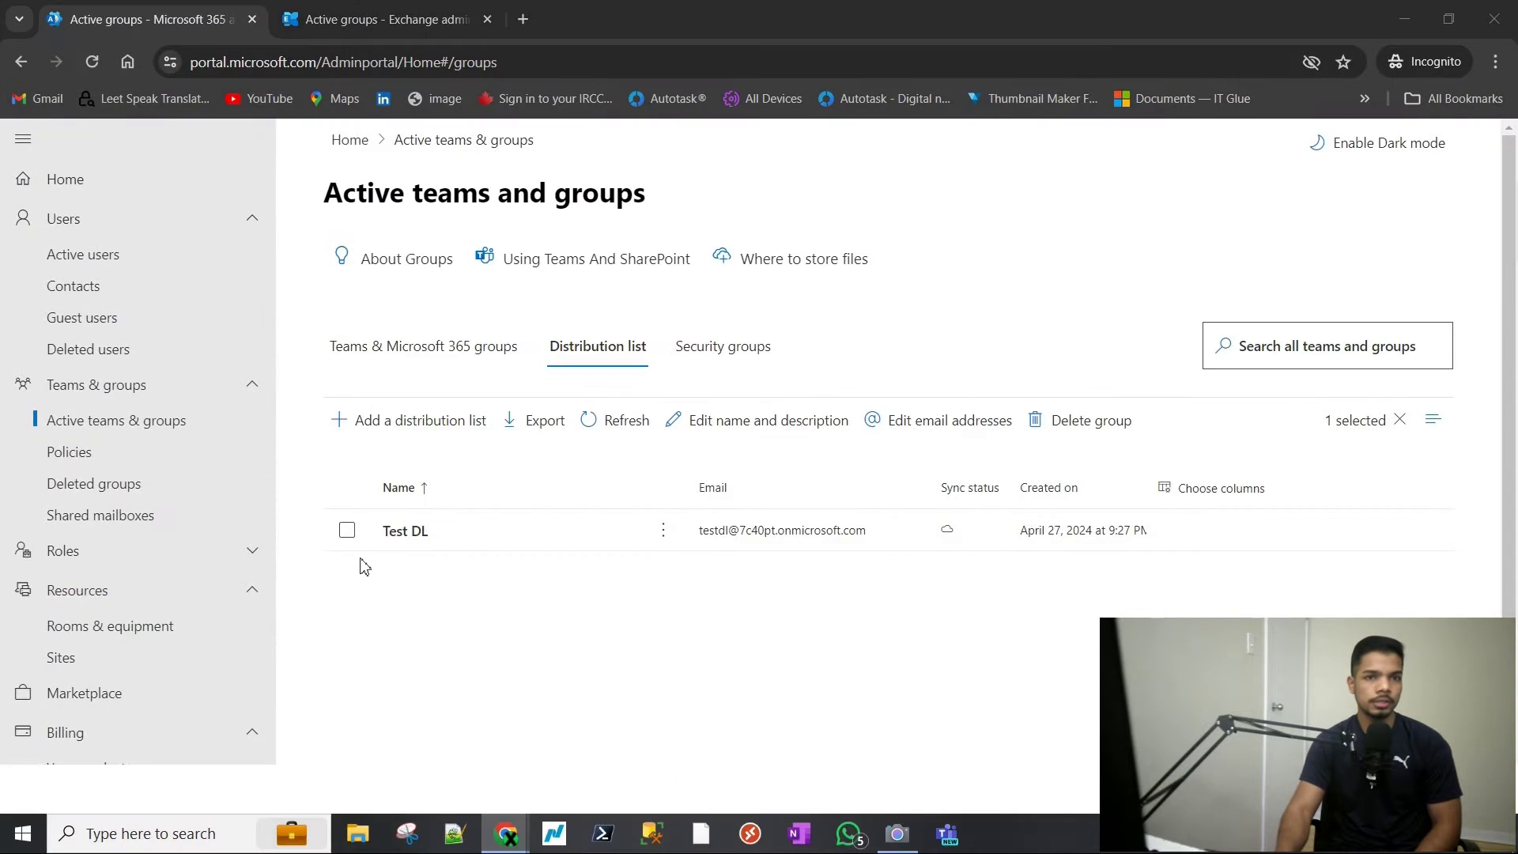
- Glance at the Exchange admin groups page, then return to the admin center Home page
{"action": "left_click", "coordinate": [343, 16]}
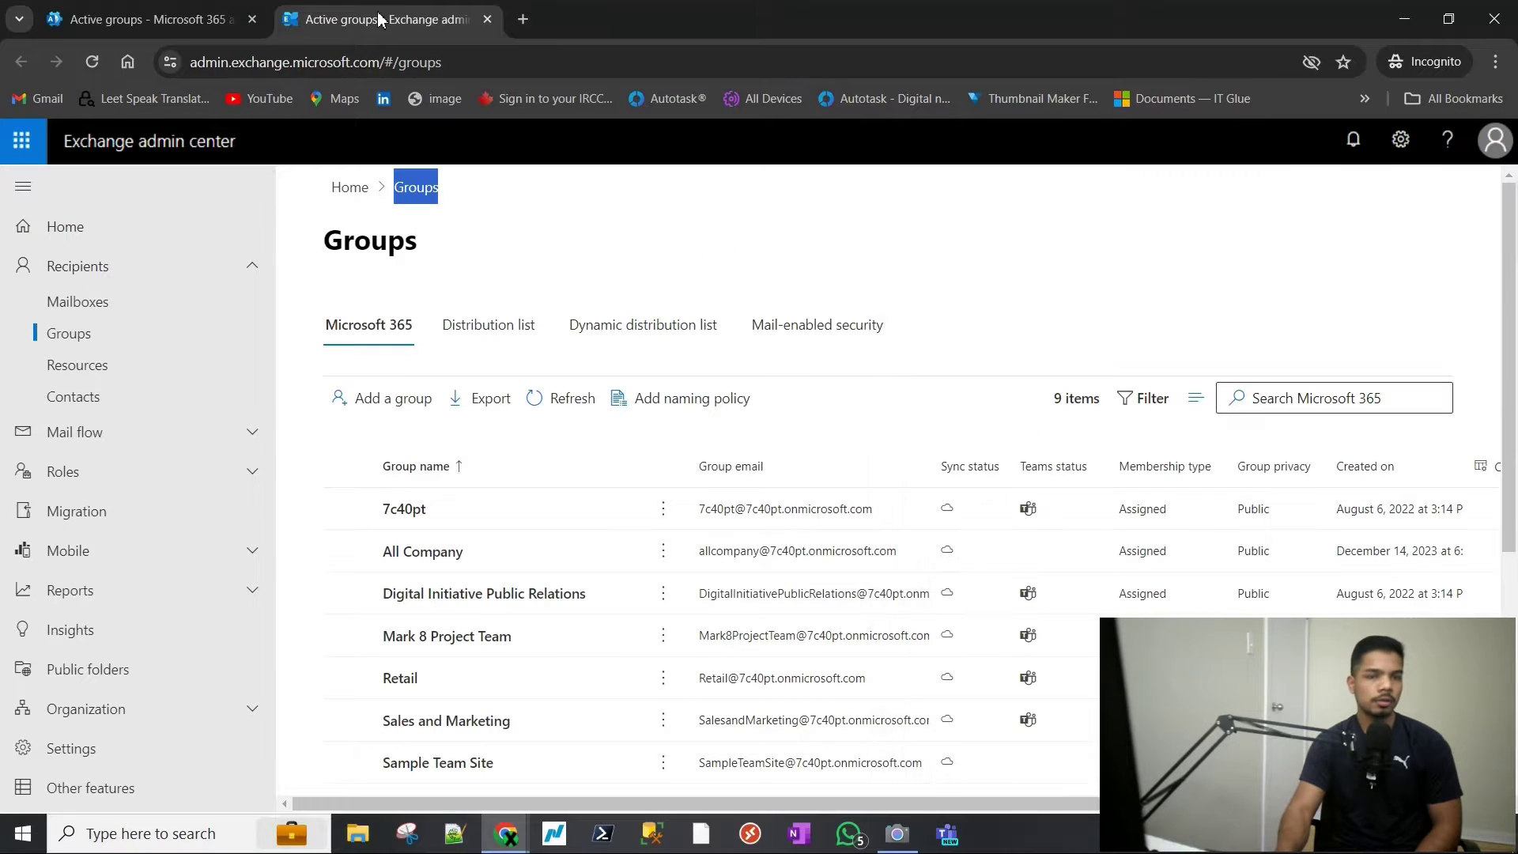
{"action": "key", "text": "ctrl+Tab"}
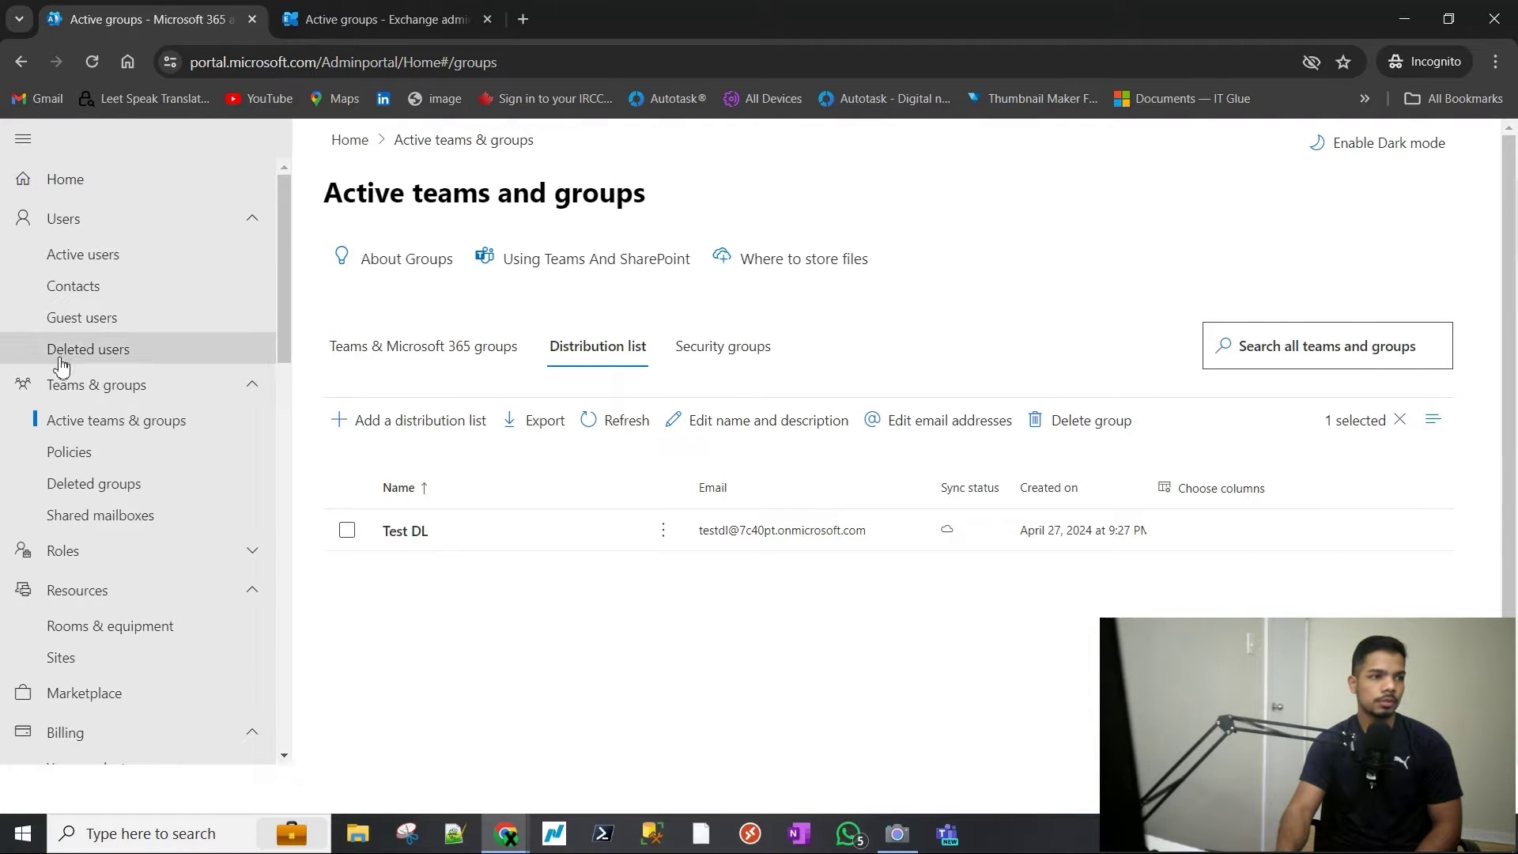
{"action": "left_click", "coordinate": [85, 181]}
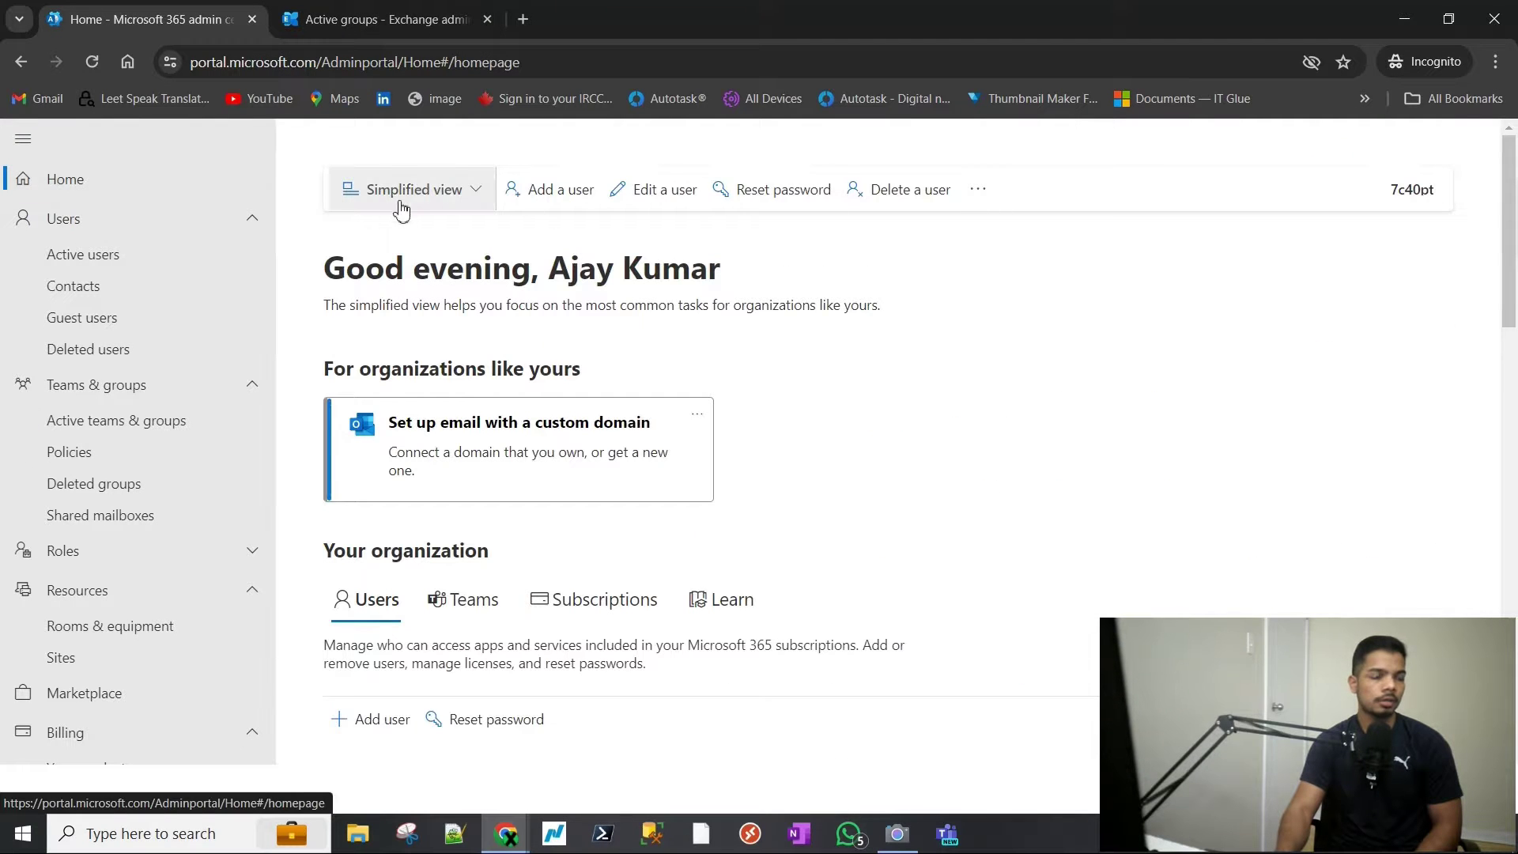
- Go to Teams & groups > Active teams & groups from the sidebar
{"action": "left_click", "coordinate": [25, 141]}
{"action": "left_click", "coordinate": [25, 141]}
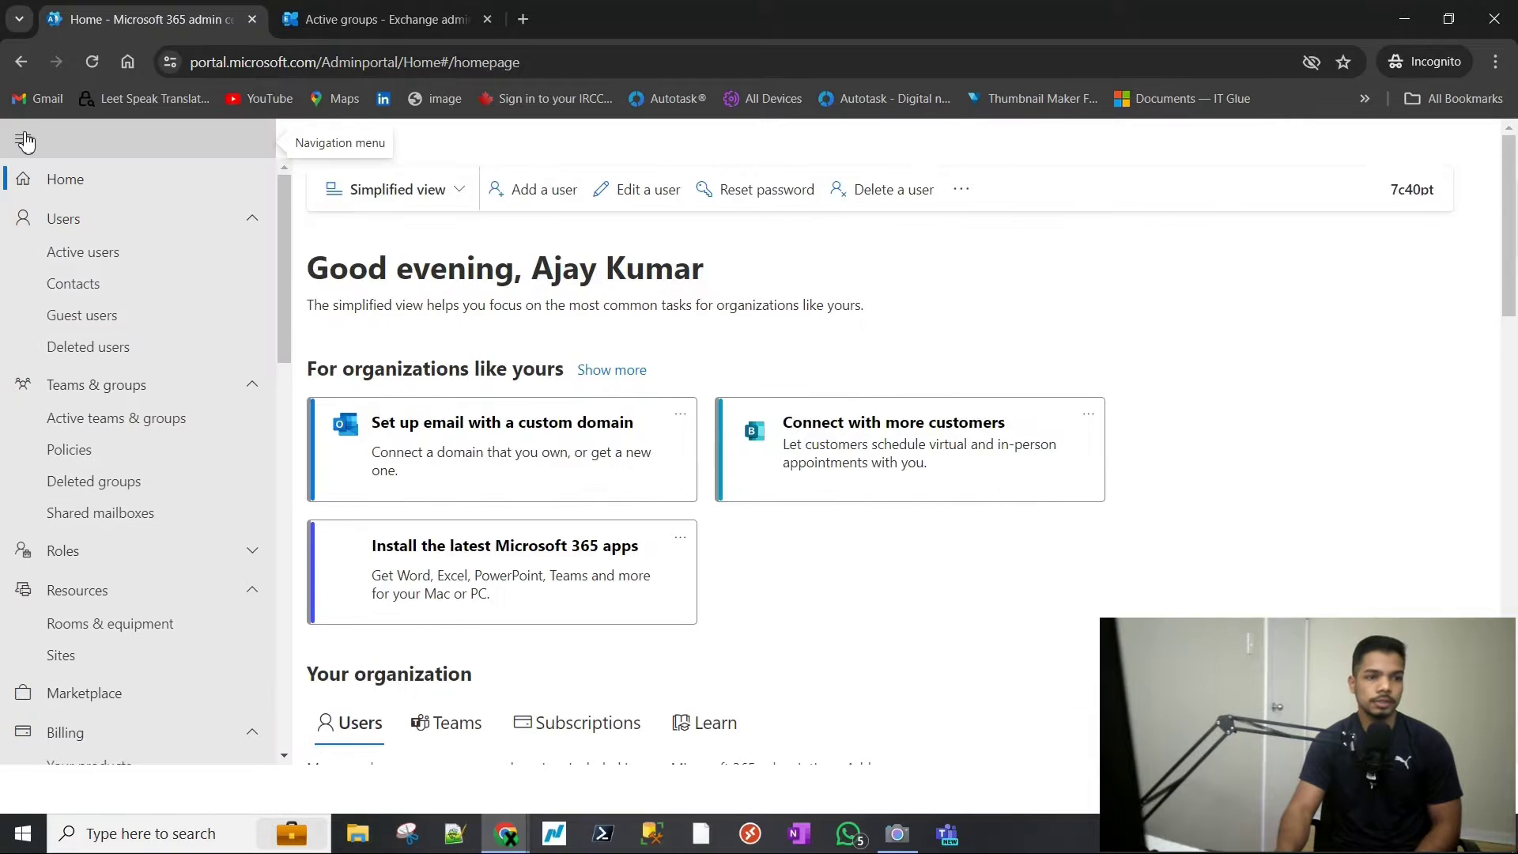
{"action": "scroll", "coordinate": [111, 417], "scroll_direction": "down", "scroll_amount": 7}
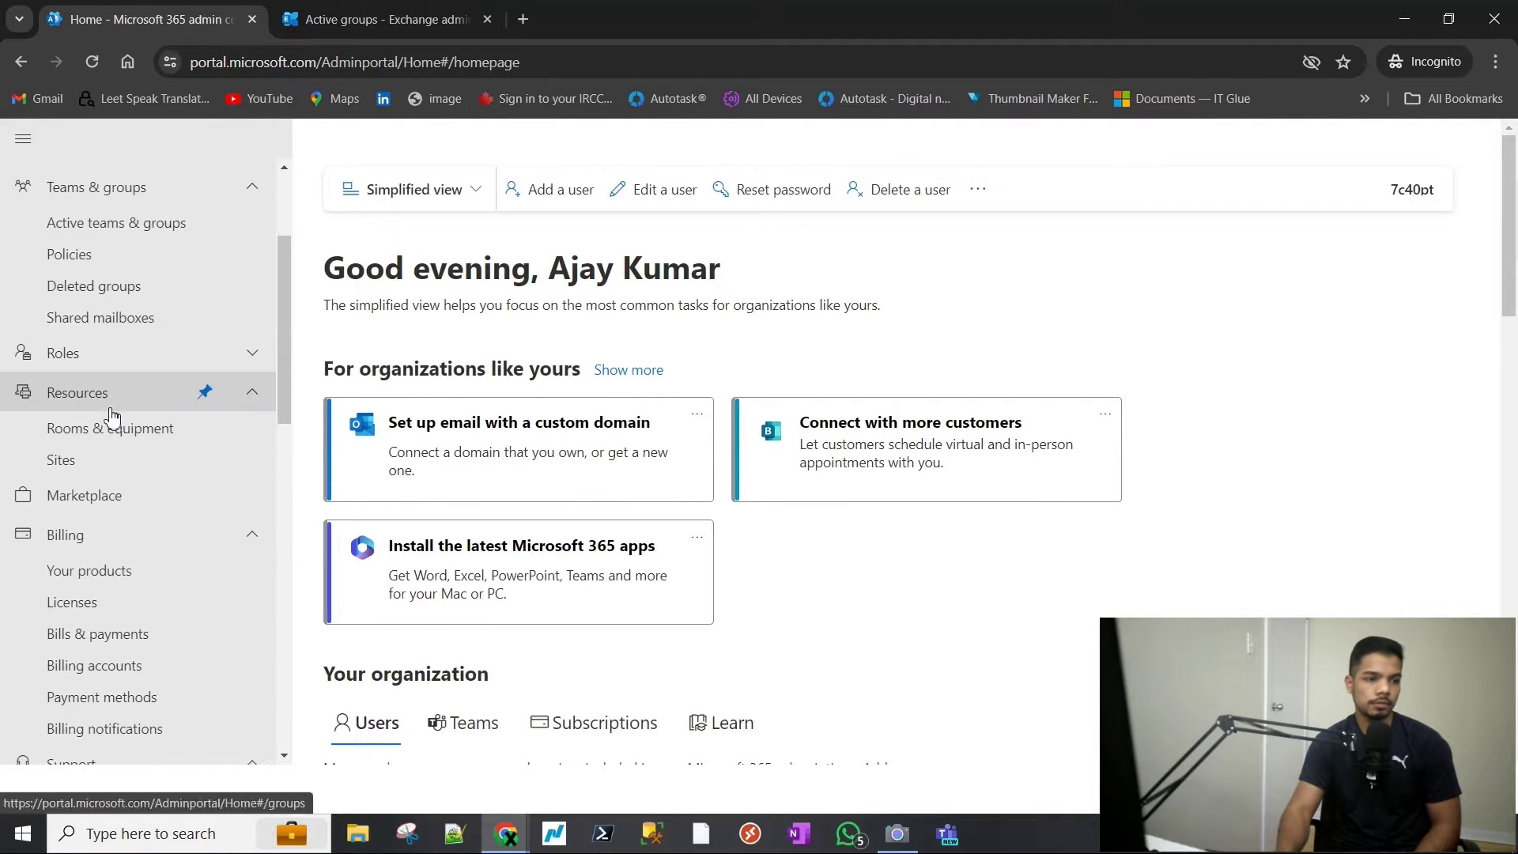
{"action": "scroll", "coordinate": [112, 416], "scroll_direction": "down", "scroll_amount": 1}
{"action": "scroll", "coordinate": [119, 419], "scroll_direction": "up", "scroll_amount": 6}
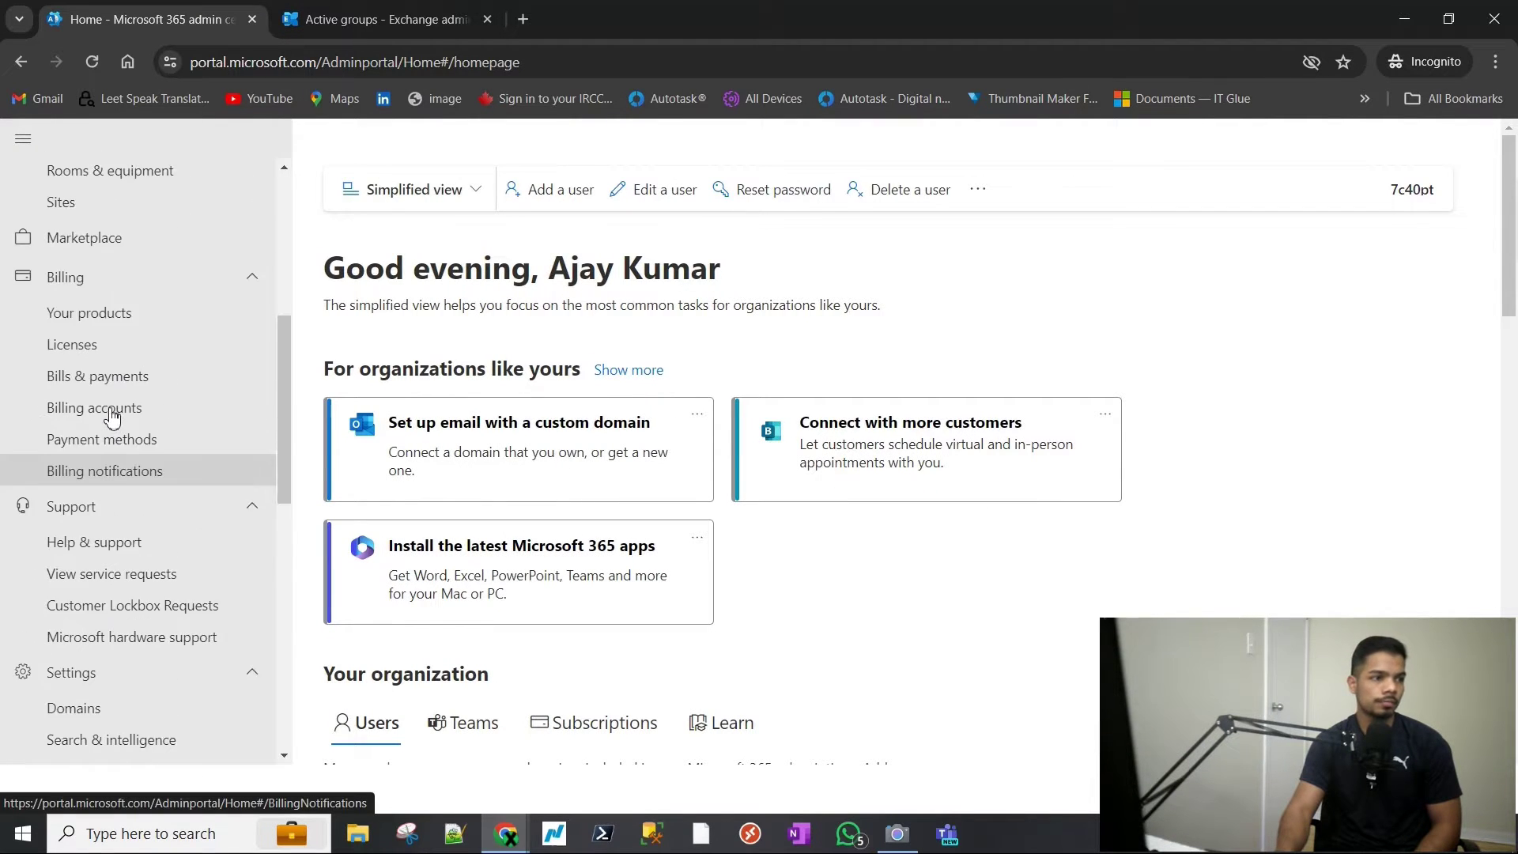
{"action": "scroll", "coordinate": [147, 434], "scroll_direction": "up", "scroll_amount": 3}
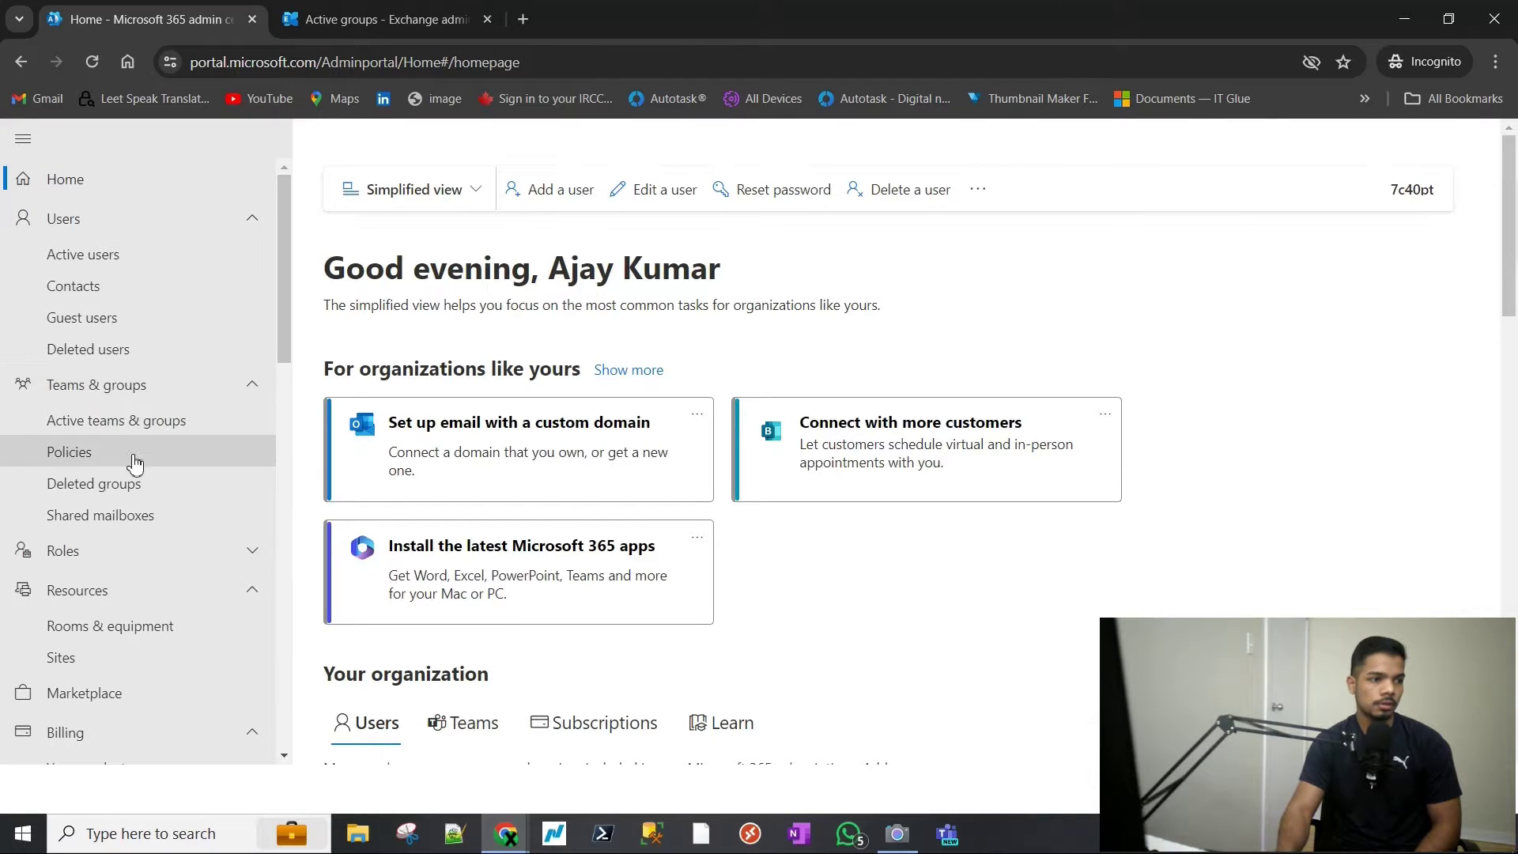
{"action": "left_click", "coordinate": [128, 431]}
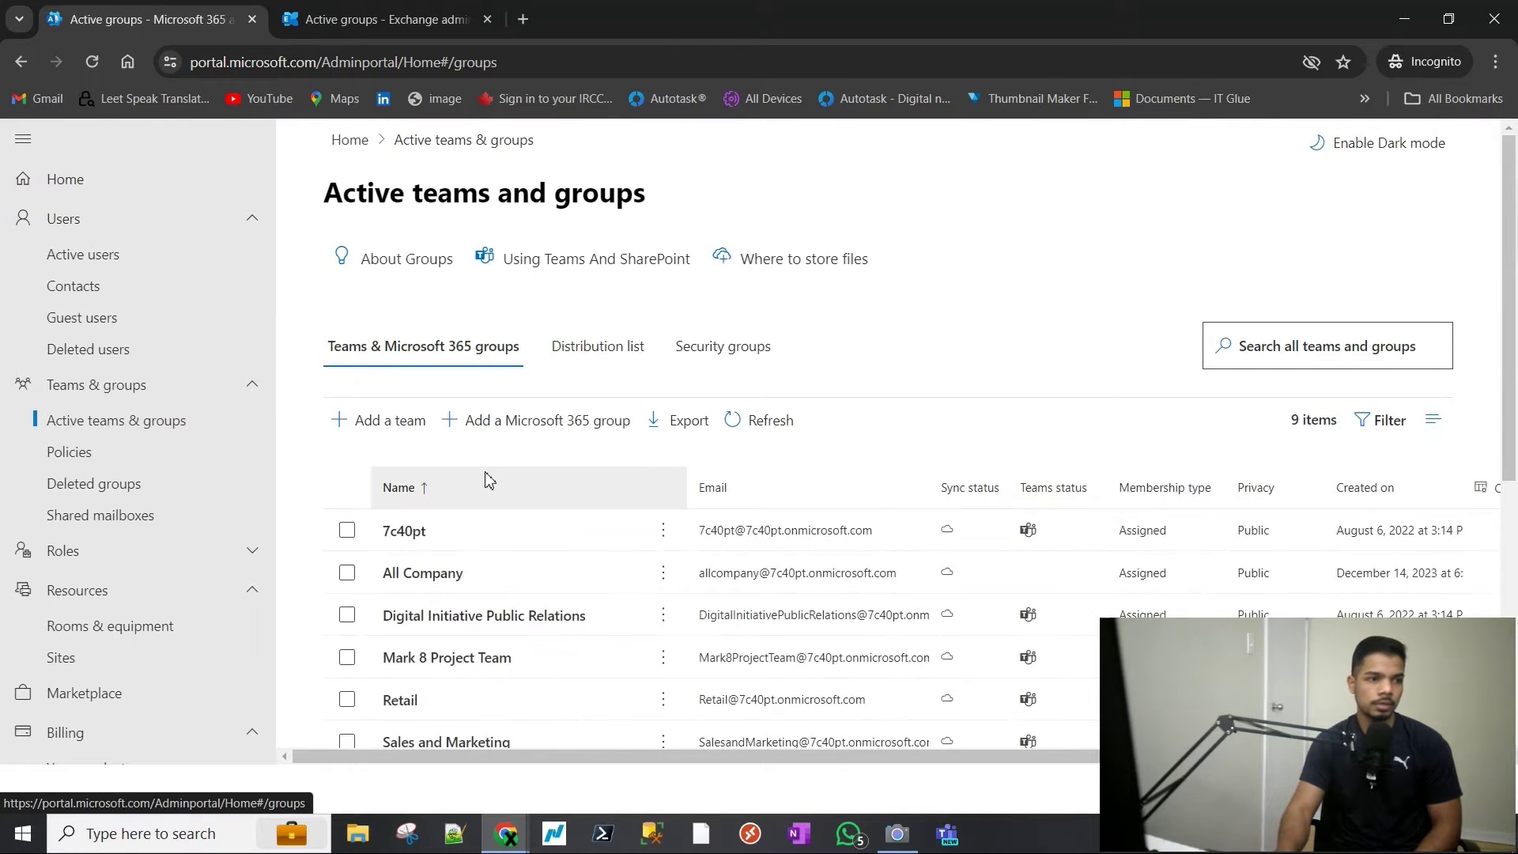
- From the Distribution list tab, start a new list named TestDL2 and proceed to owners
{"action": "left_click", "coordinate": [613, 369]}
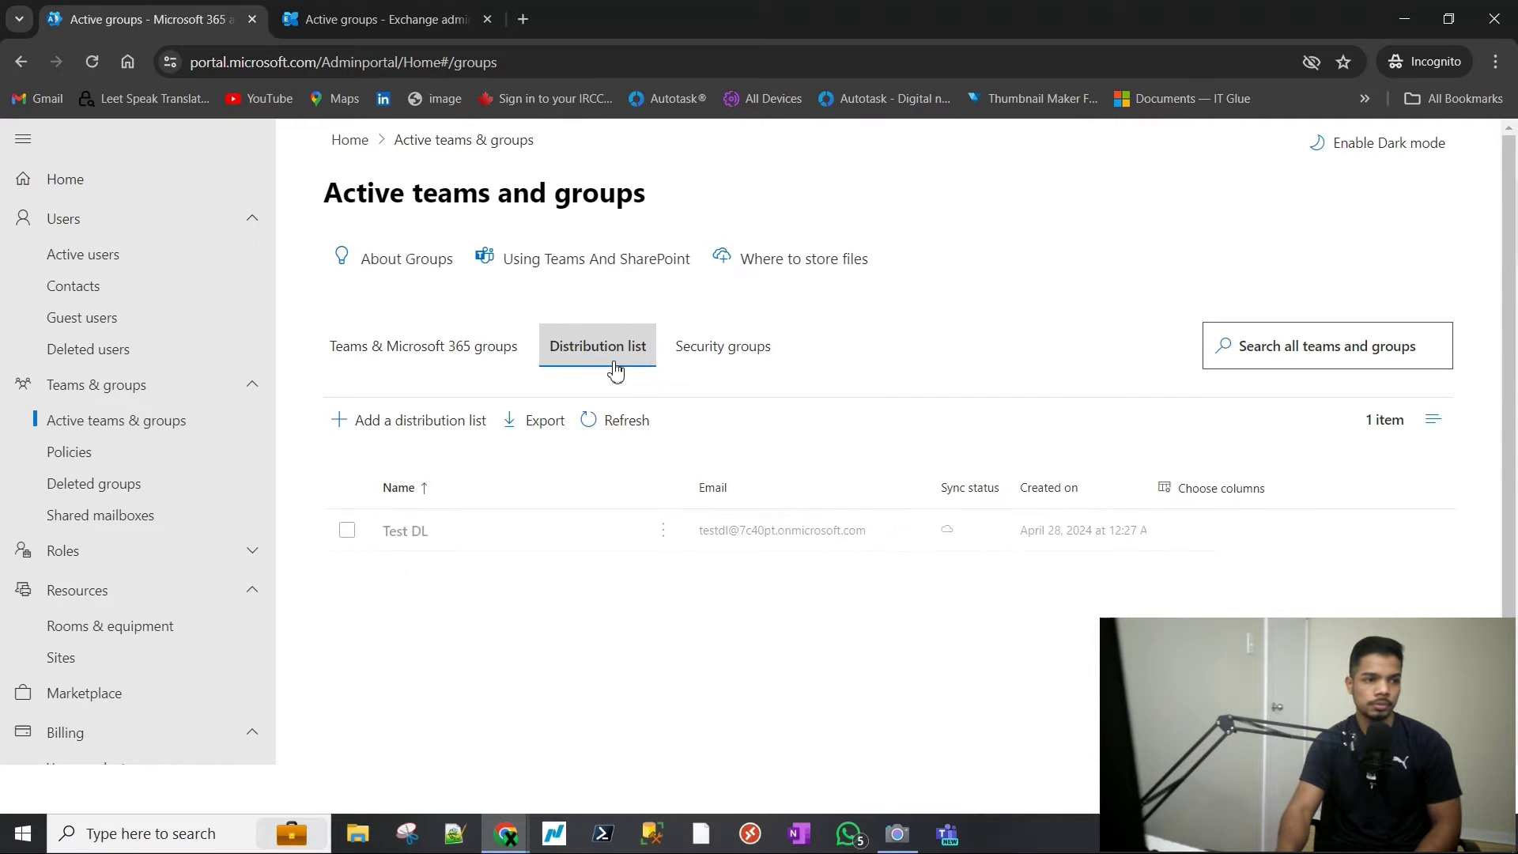
{"action": "left_click", "coordinate": [418, 427]}
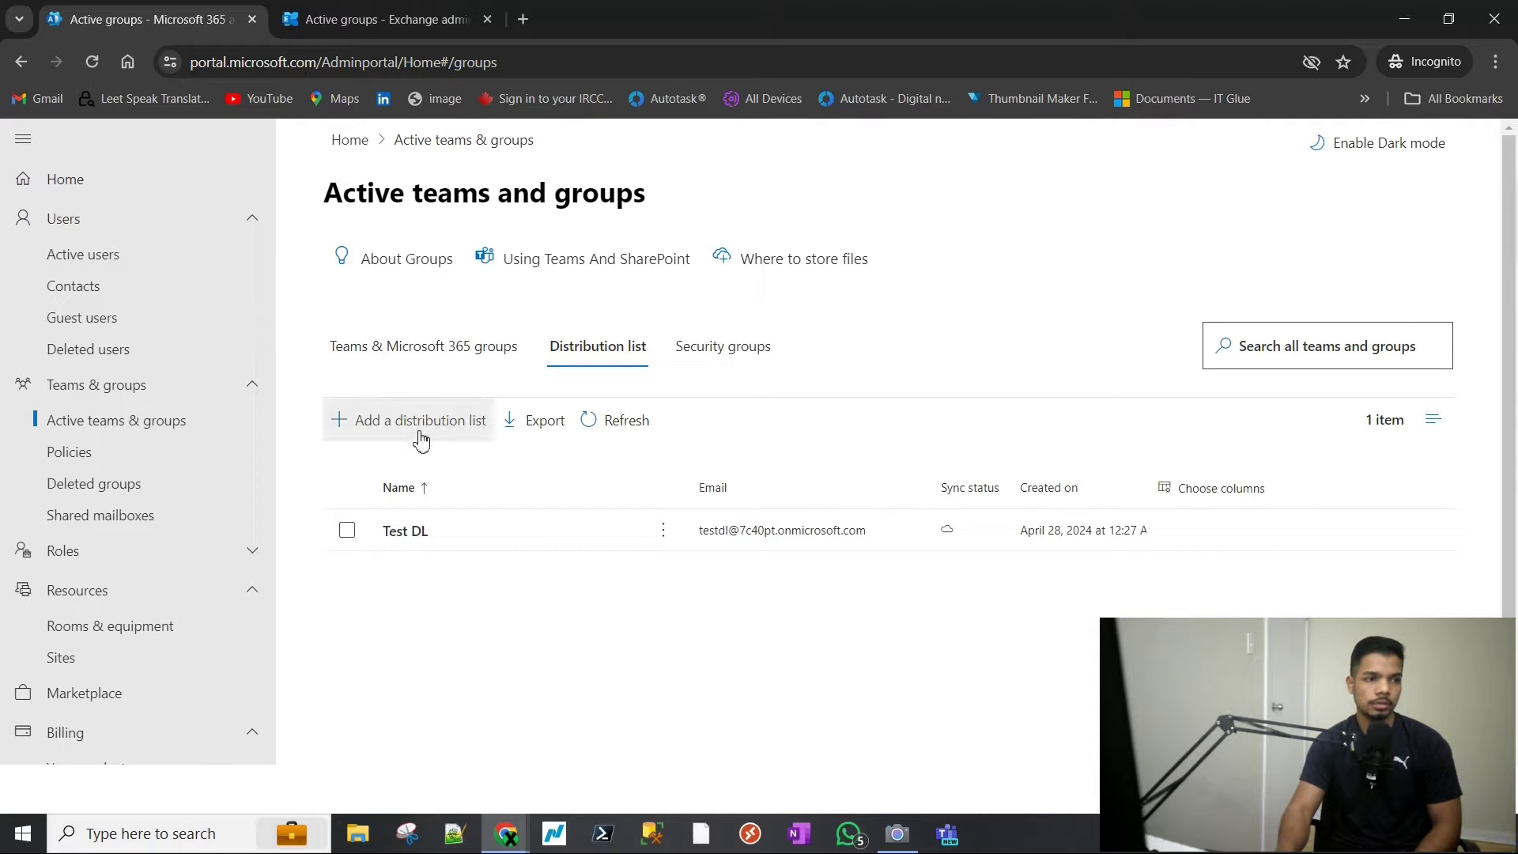
{"action": "left_click", "coordinate": [627, 424]}
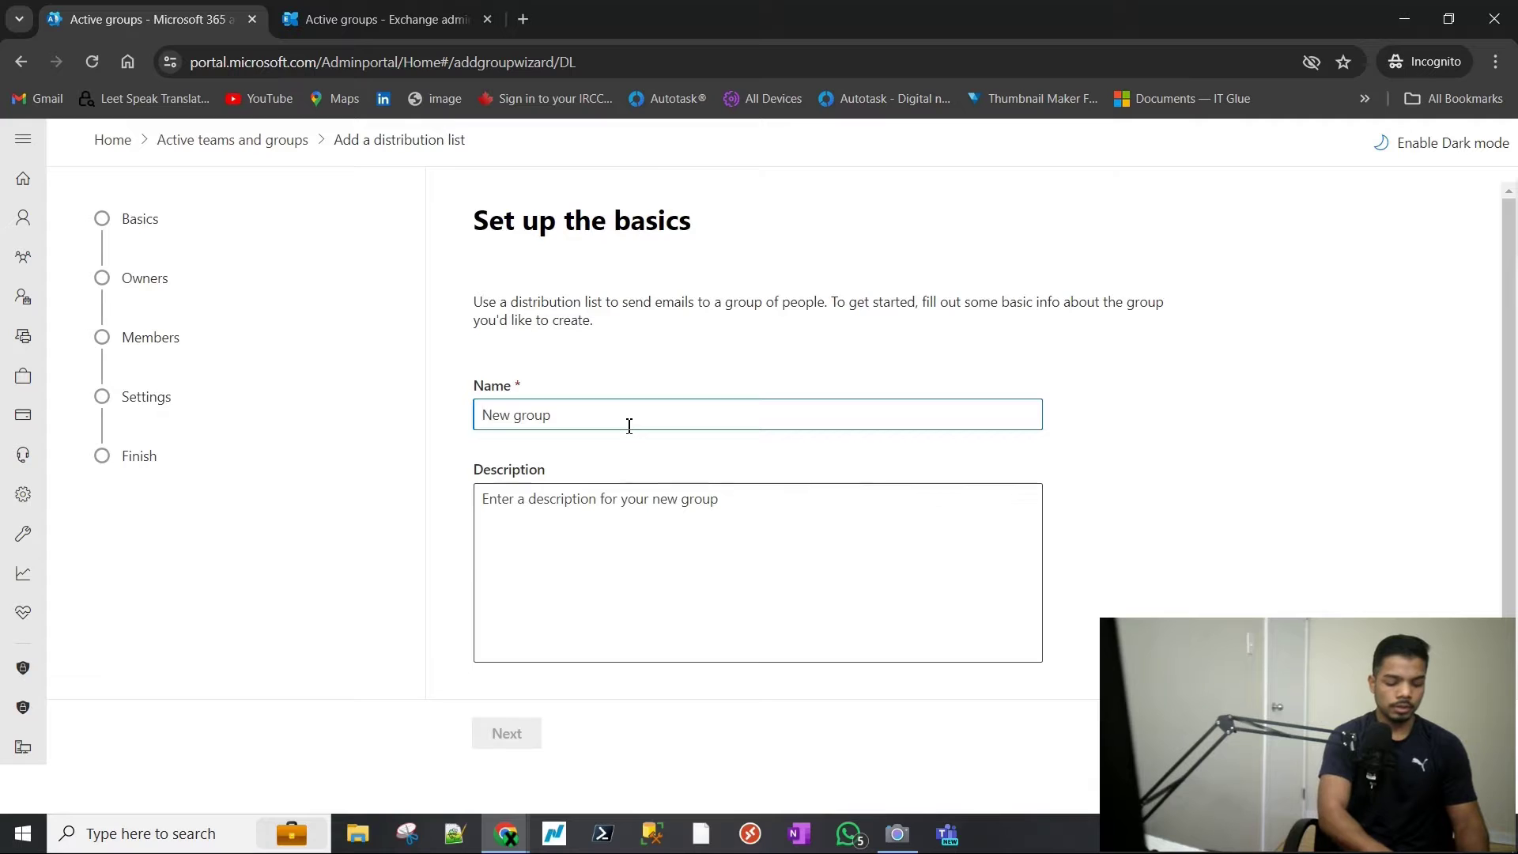
{"action": "type", "text": "Test"}
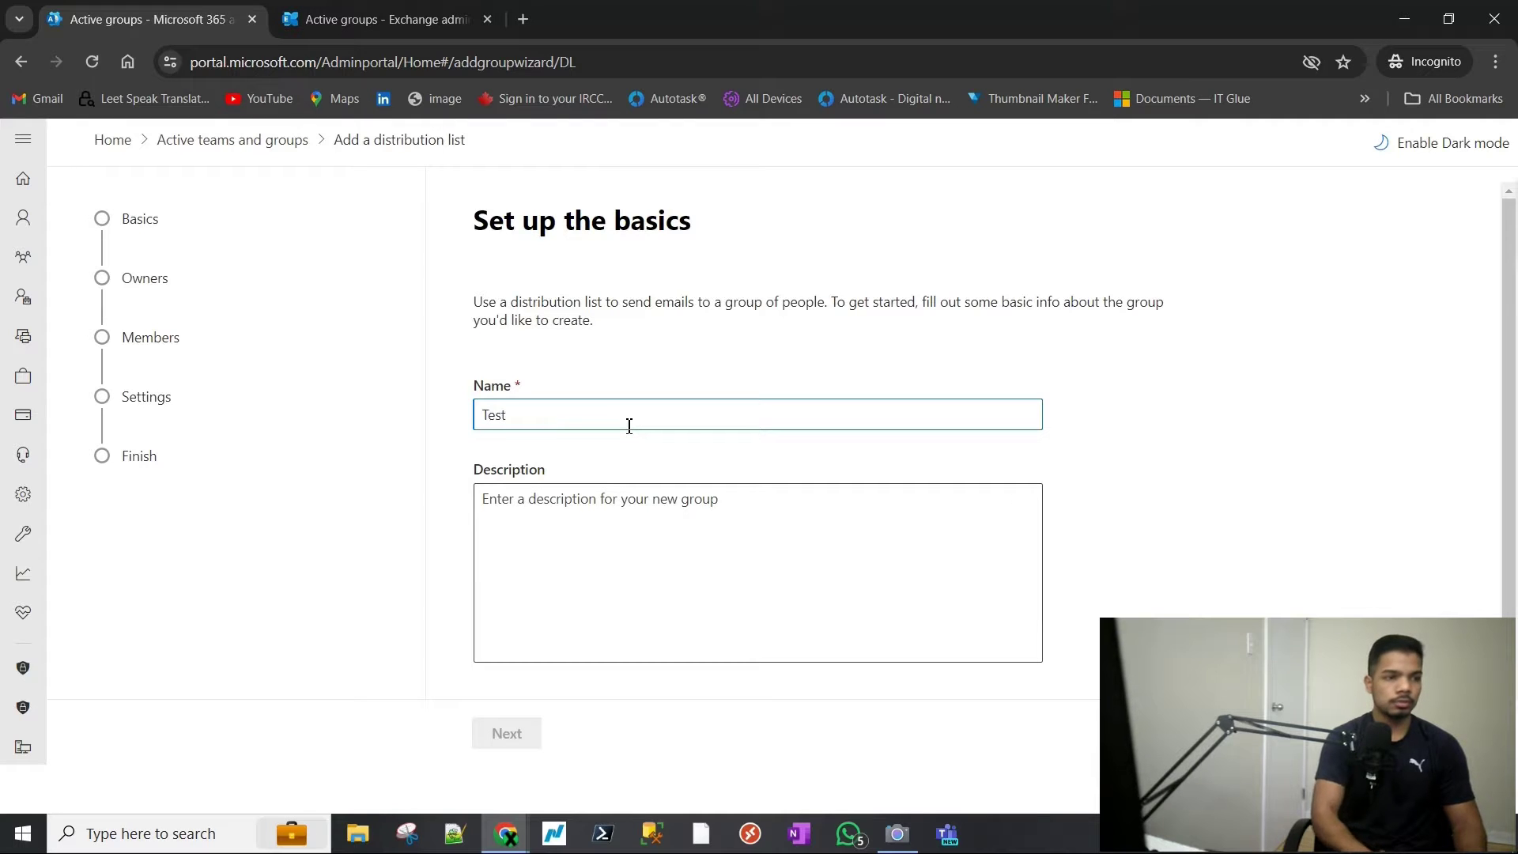
{"action": "type", "text": "DL2"}
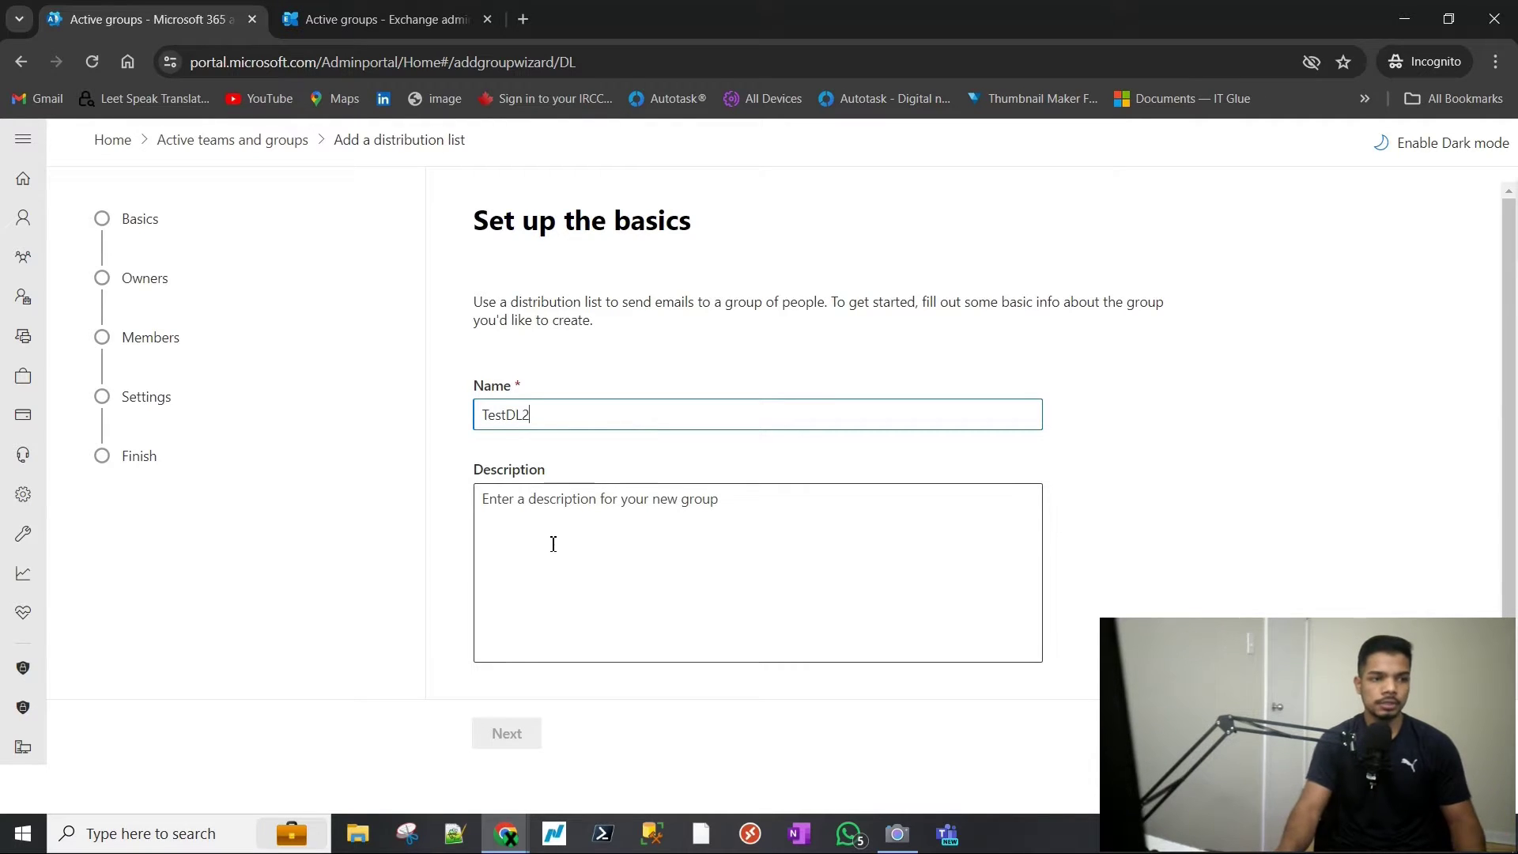
{"action": "left_click", "coordinate": [556, 648]}
{"action": "left_click", "coordinate": [505, 732]}
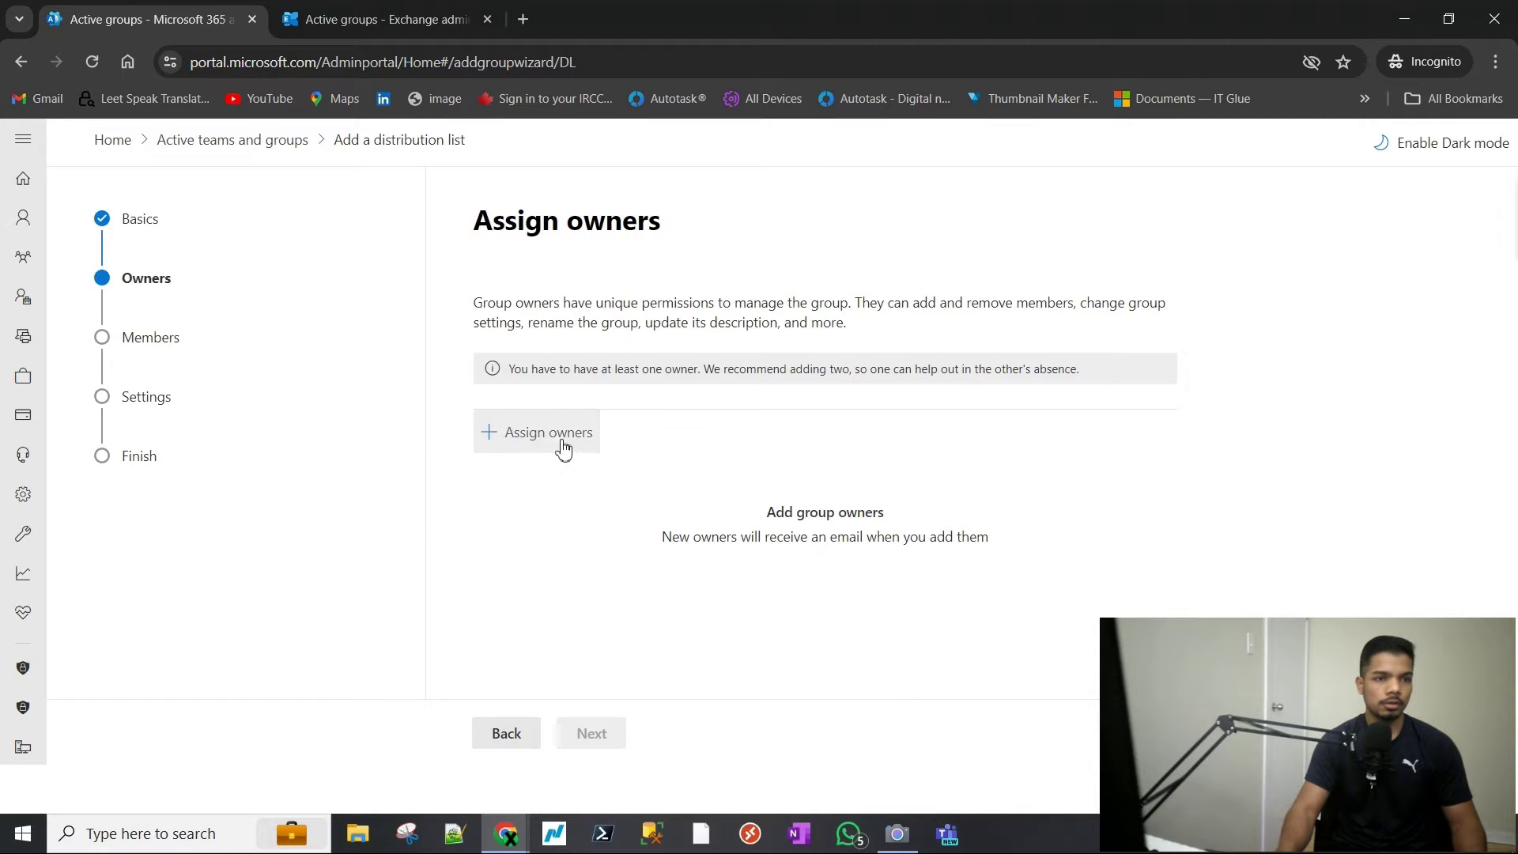
- Search for and assign the admin account as TestDL2's single owner, then continue
{"action": "left_click", "coordinate": [565, 447]}
{"action": "left_click", "coordinate": [1078, 319]}
{"action": "type", "text": "aja"}
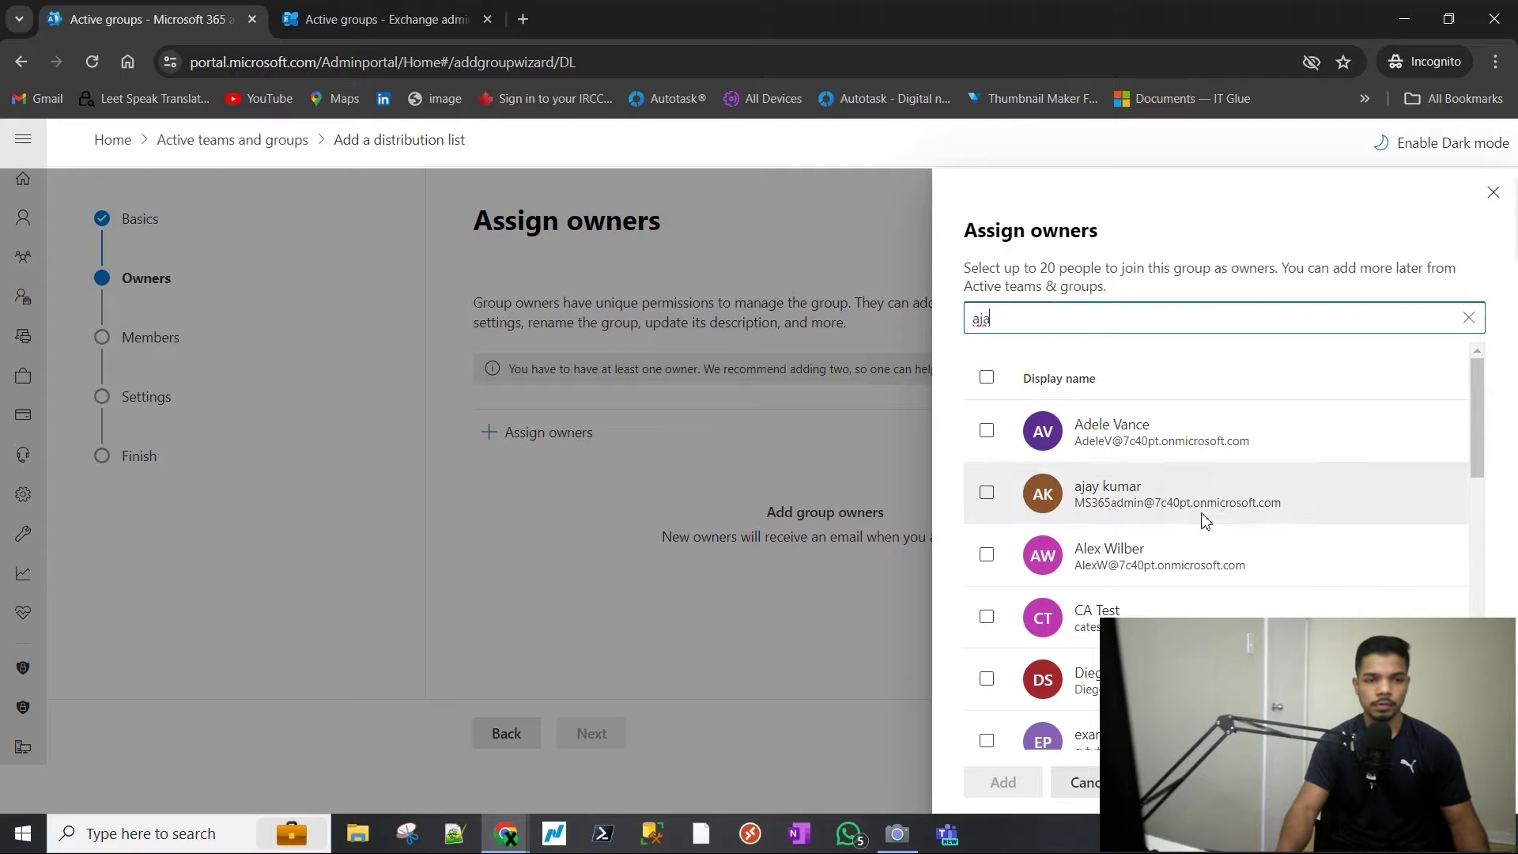
{"action": "left_click", "coordinate": [1205, 519]}
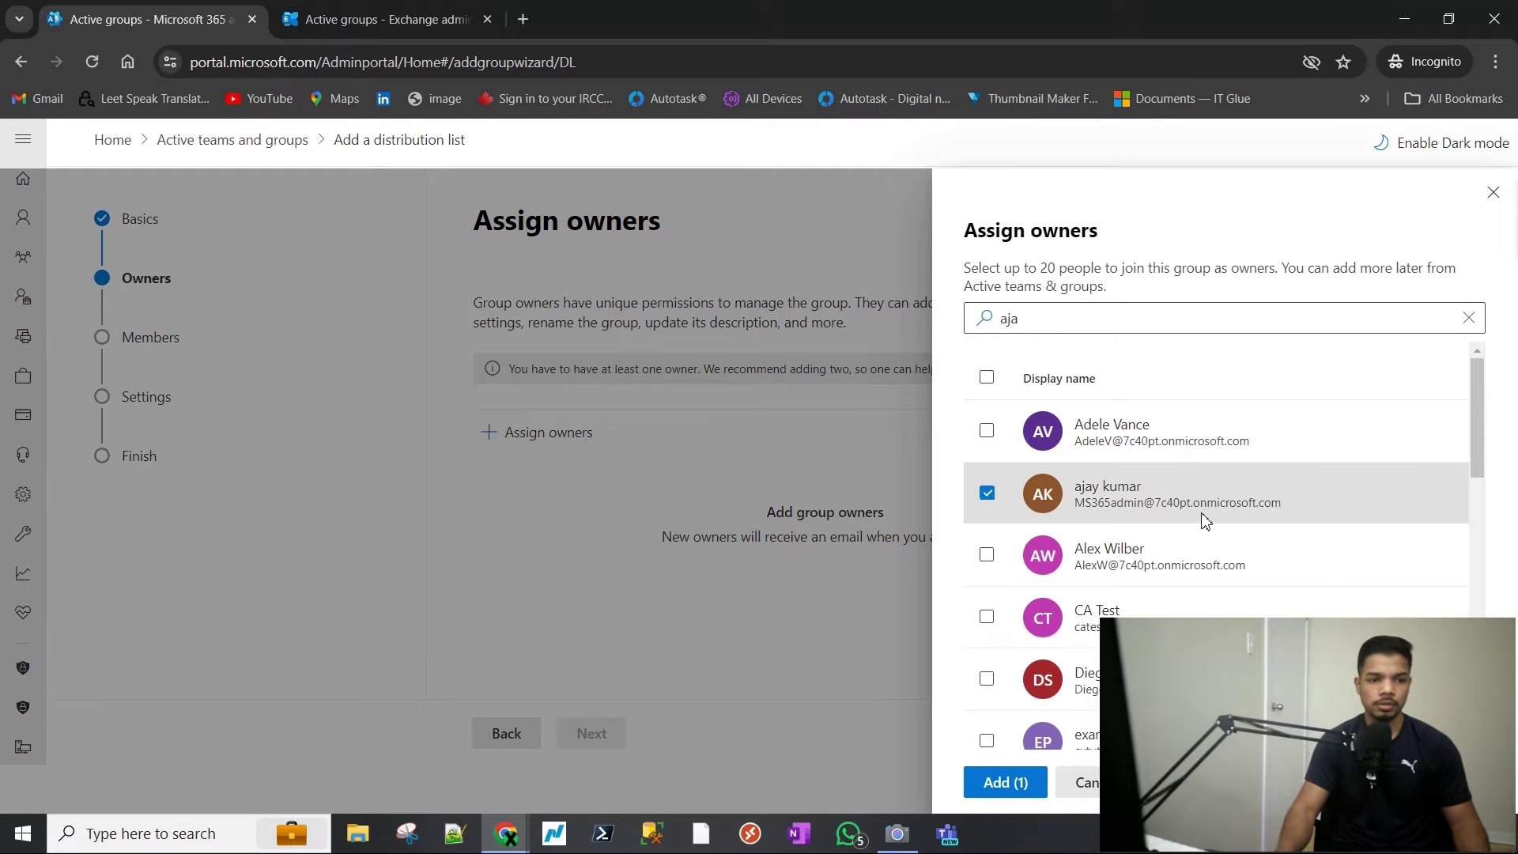
{"action": "left_click", "coordinate": [1005, 782]}
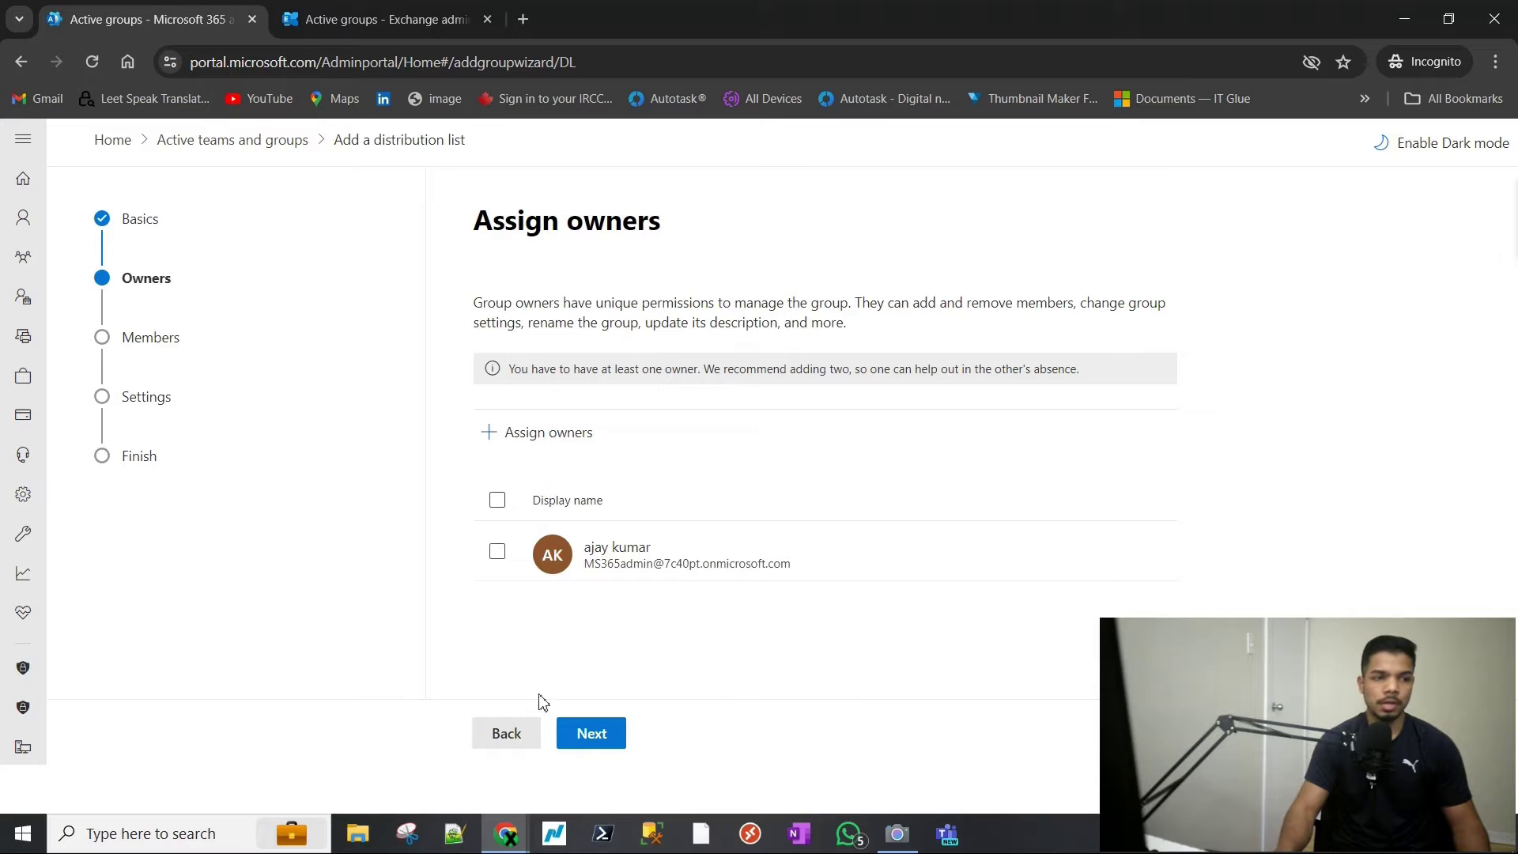
{"action": "left_click", "coordinate": [606, 750]}
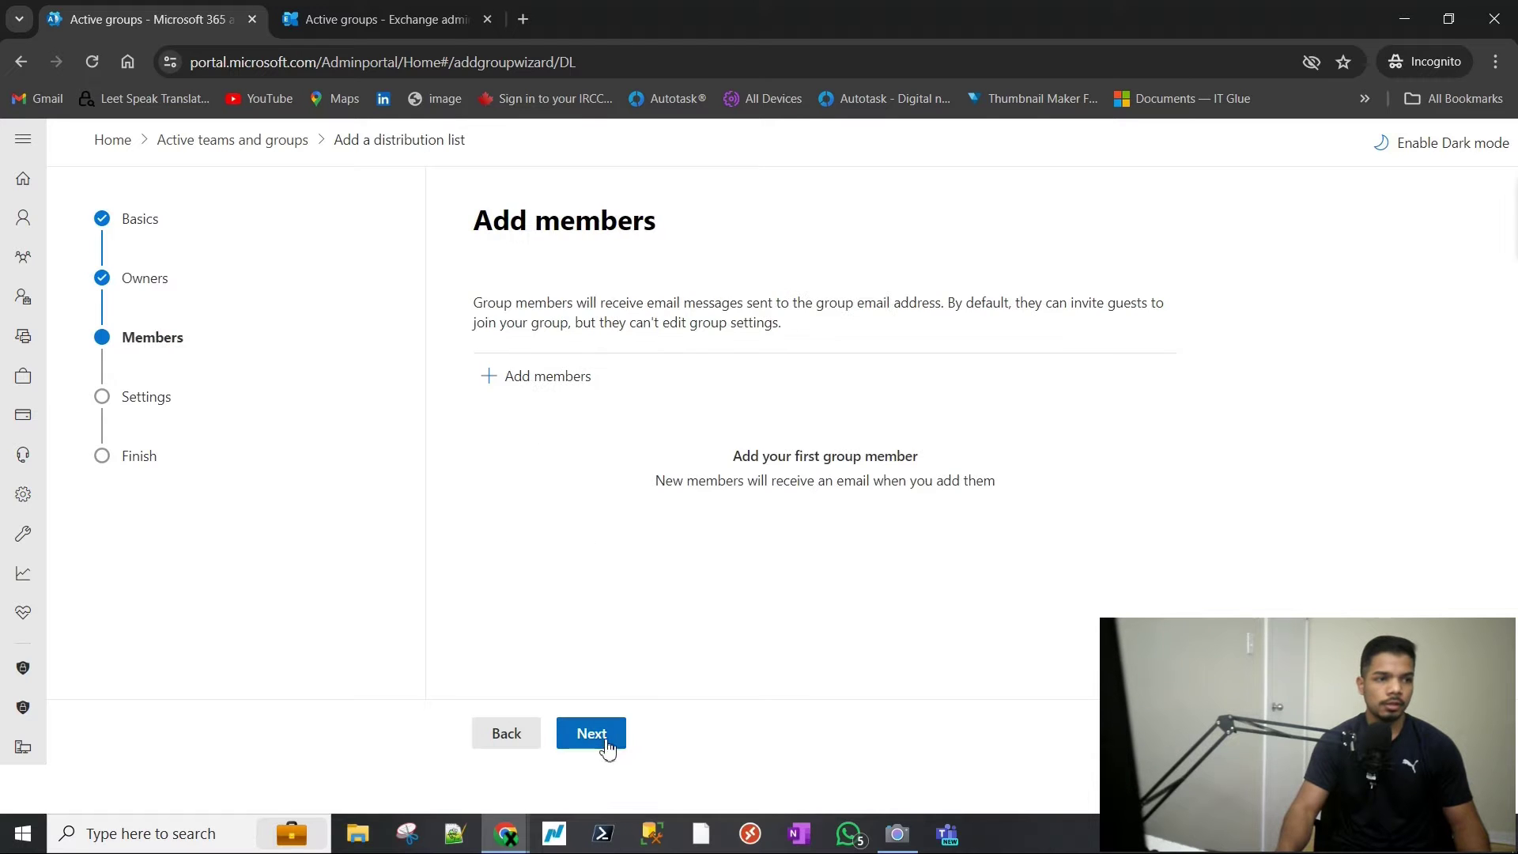
- Select two tenant users, add them as TestDL2 members, and advance to settings
{"action": "left_click", "coordinate": [536, 378]}
{"action": "left_click", "coordinate": [1055, 318]}
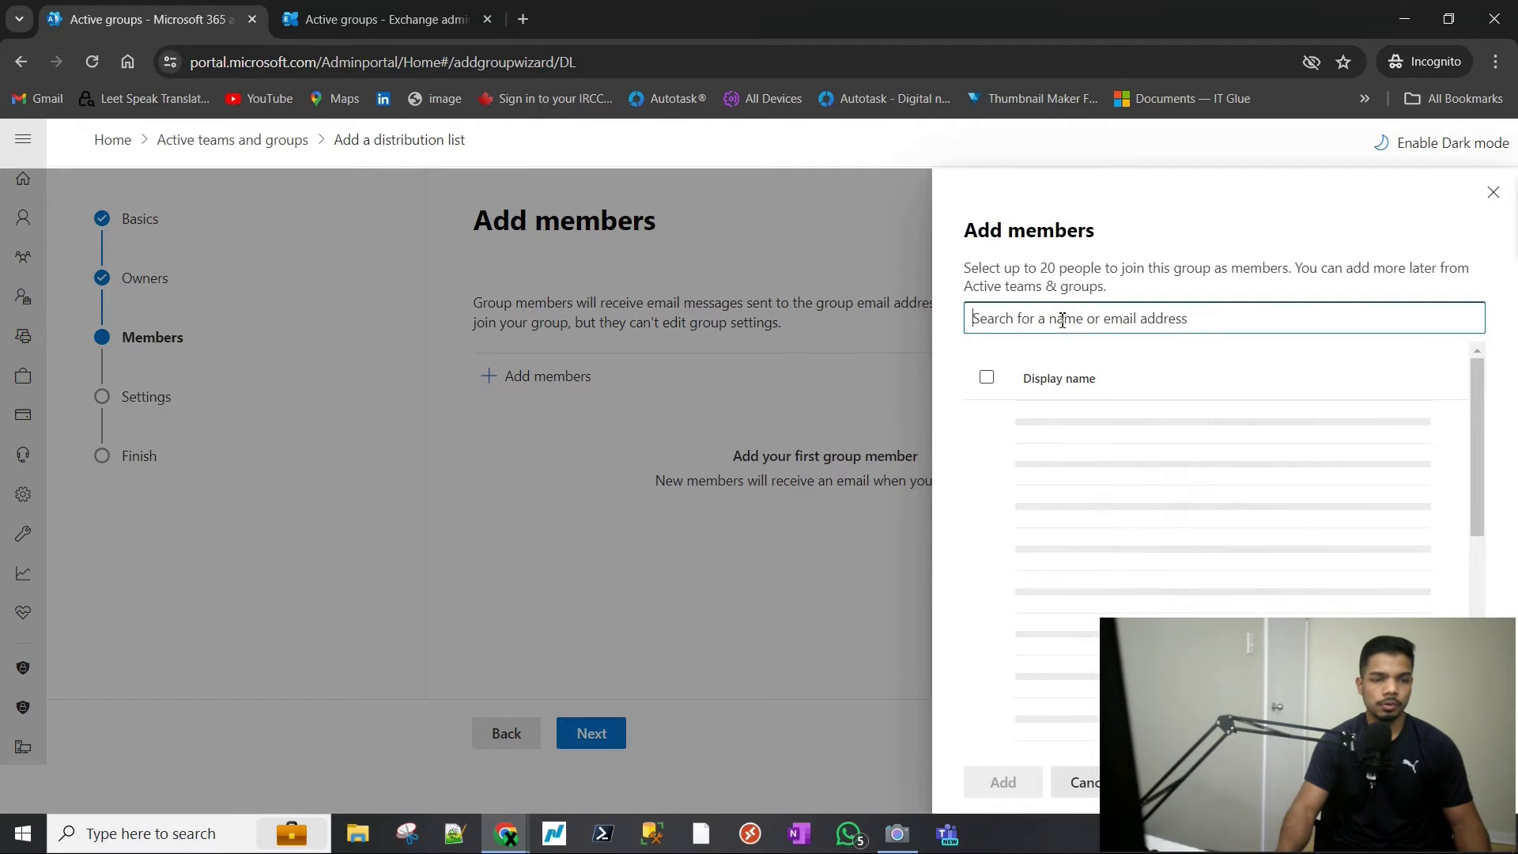
{"action": "left_click", "coordinate": [1055, 439]}
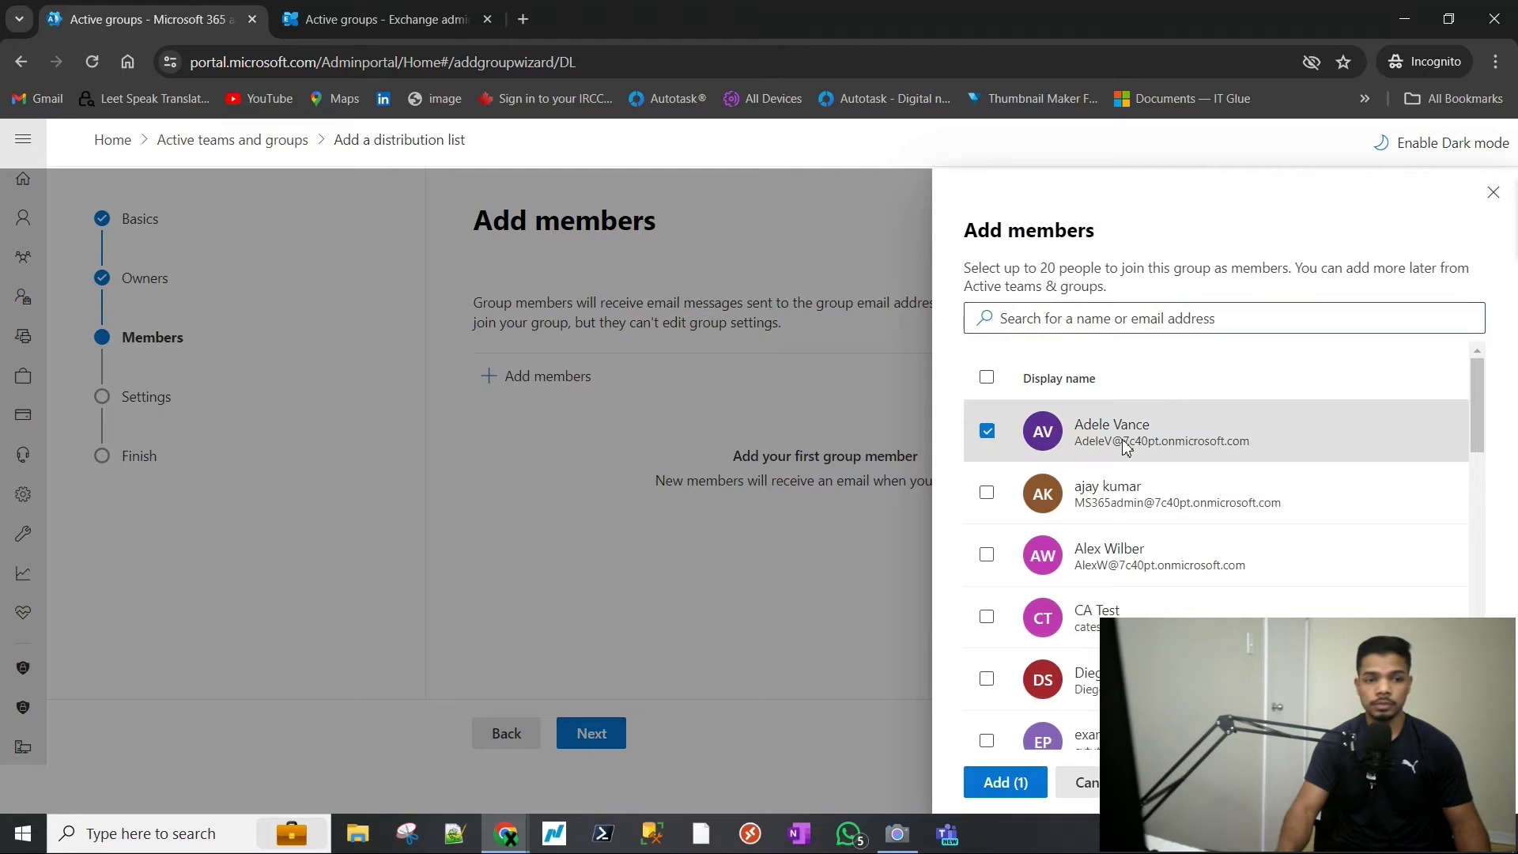
{"action": "scroll", "coordinate": [1147, 581], "scroll_direction": "down", "scroll_amount": 6}
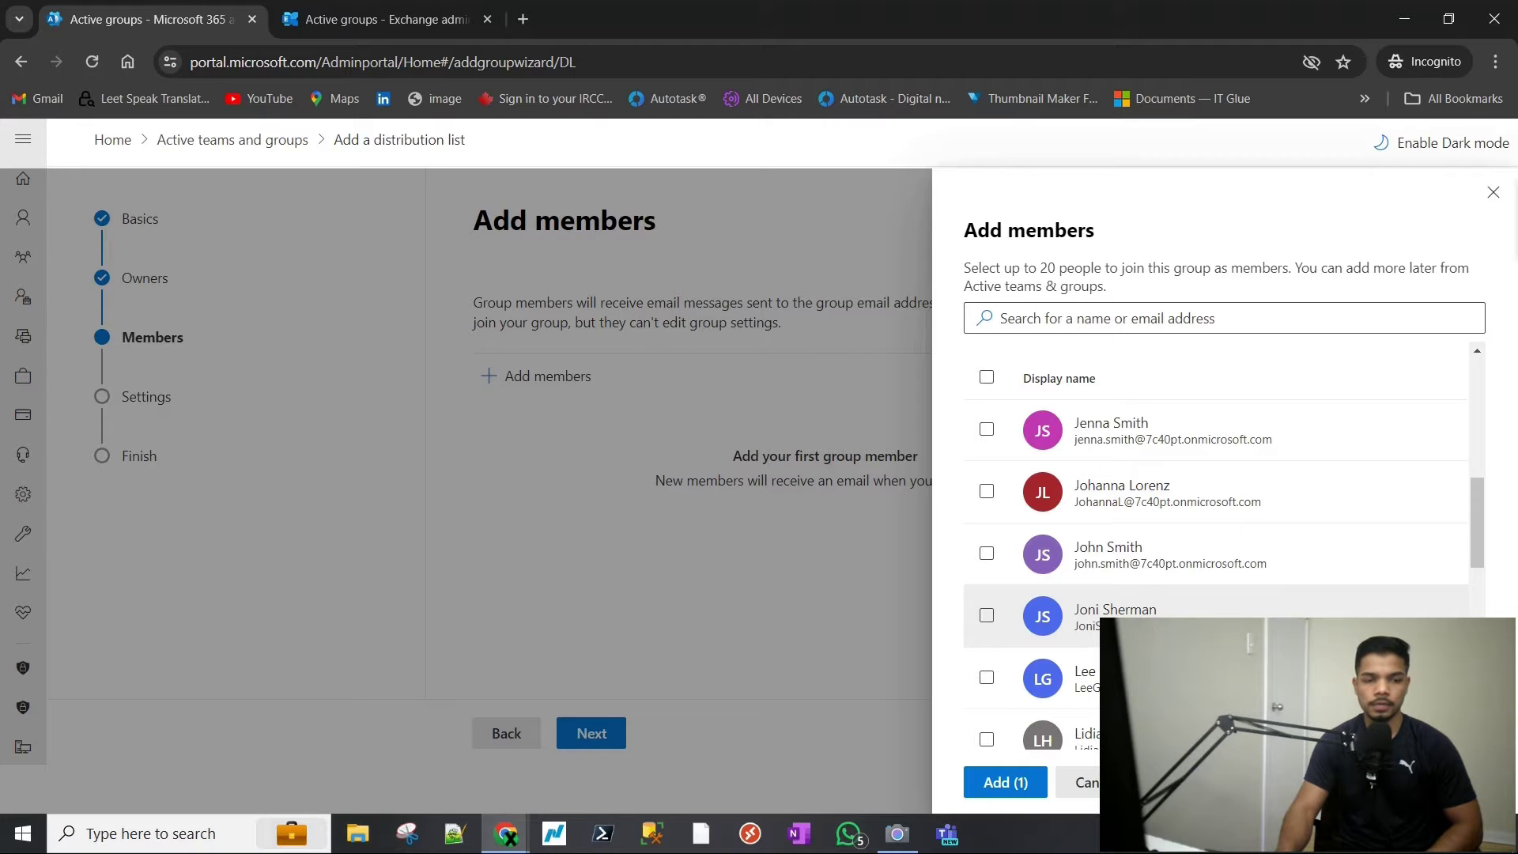
{"action": "scroll", "coordinate": [1094, 585], "scroll_direction": "down", "scroll_amount": 7}
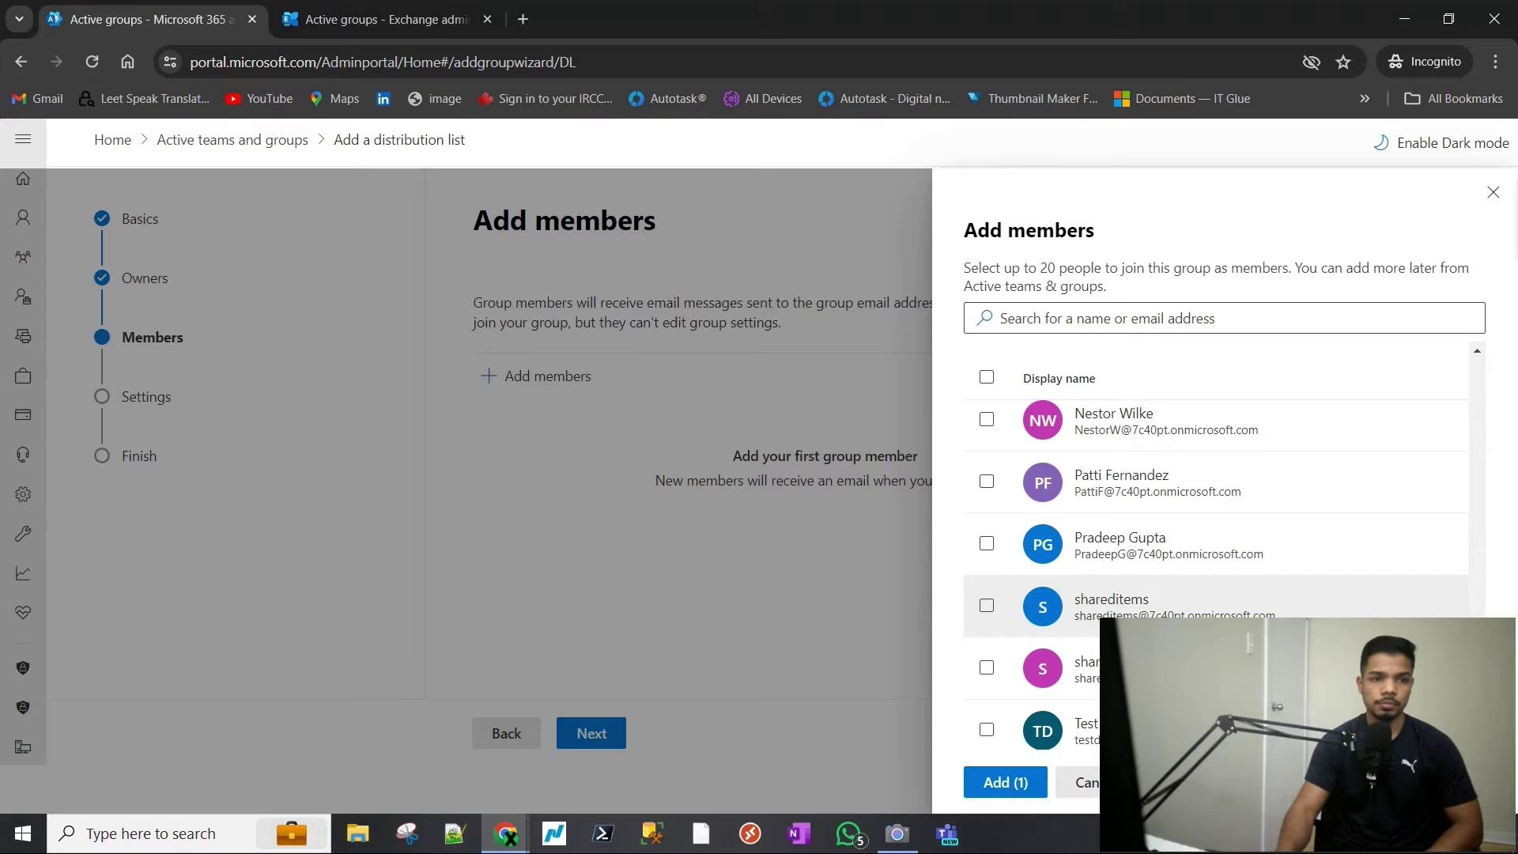
{"action": "scroll", "coordinate": [1115, 522], "scroll_direction": "up", "scroll_amount": 3}
{"action": "scroll", "coordinate": [1114, 519], "scroll_direction": "up", "scroll_amount": 10}
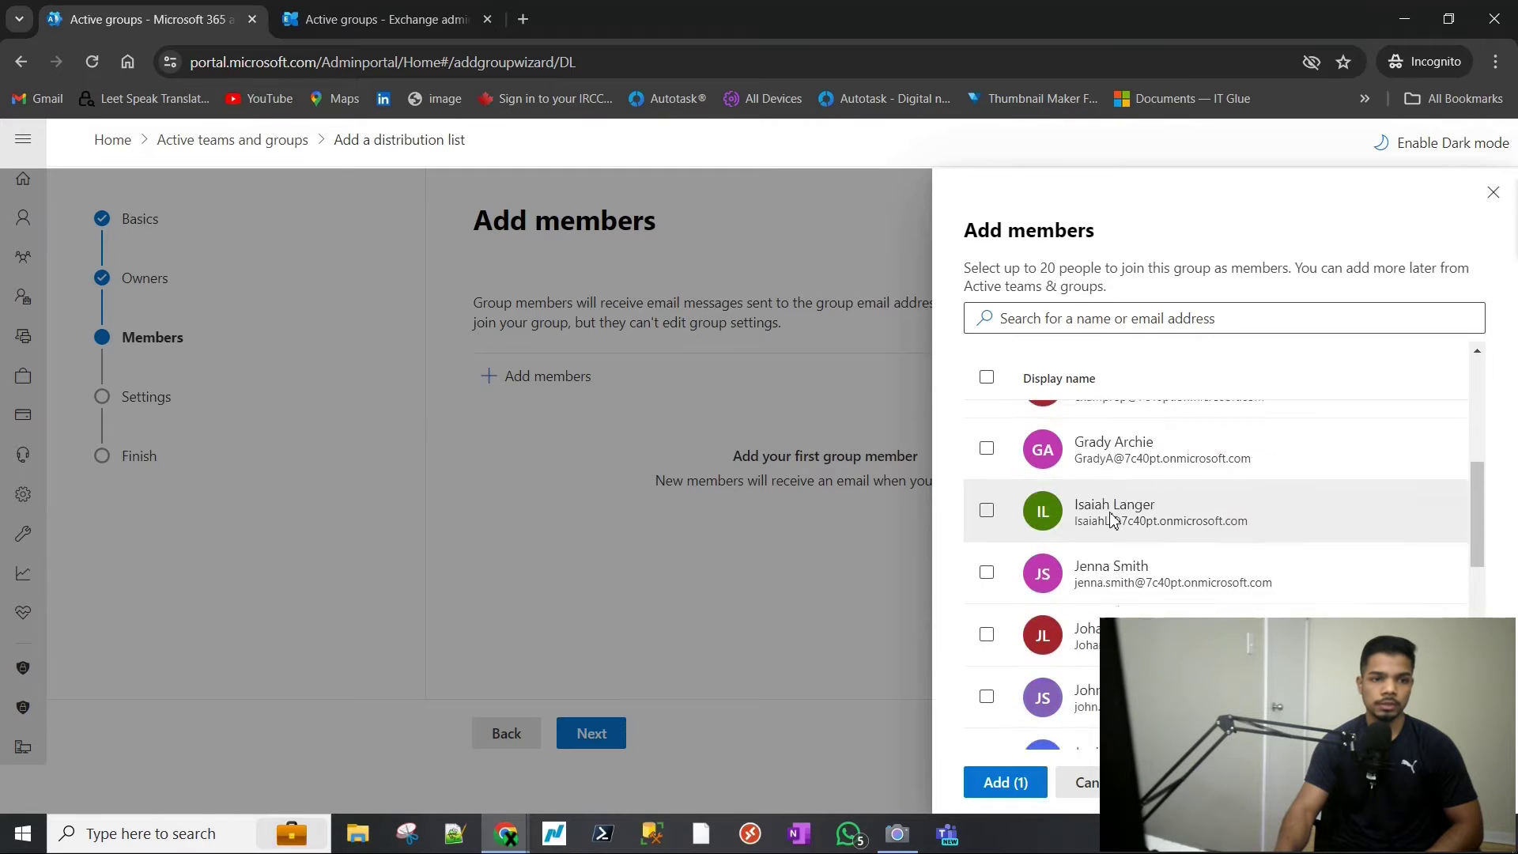
{"action": "left_click", "coordinate": [986, 555]}
{"action": "left_click", "coordinate": [1006, 783]}
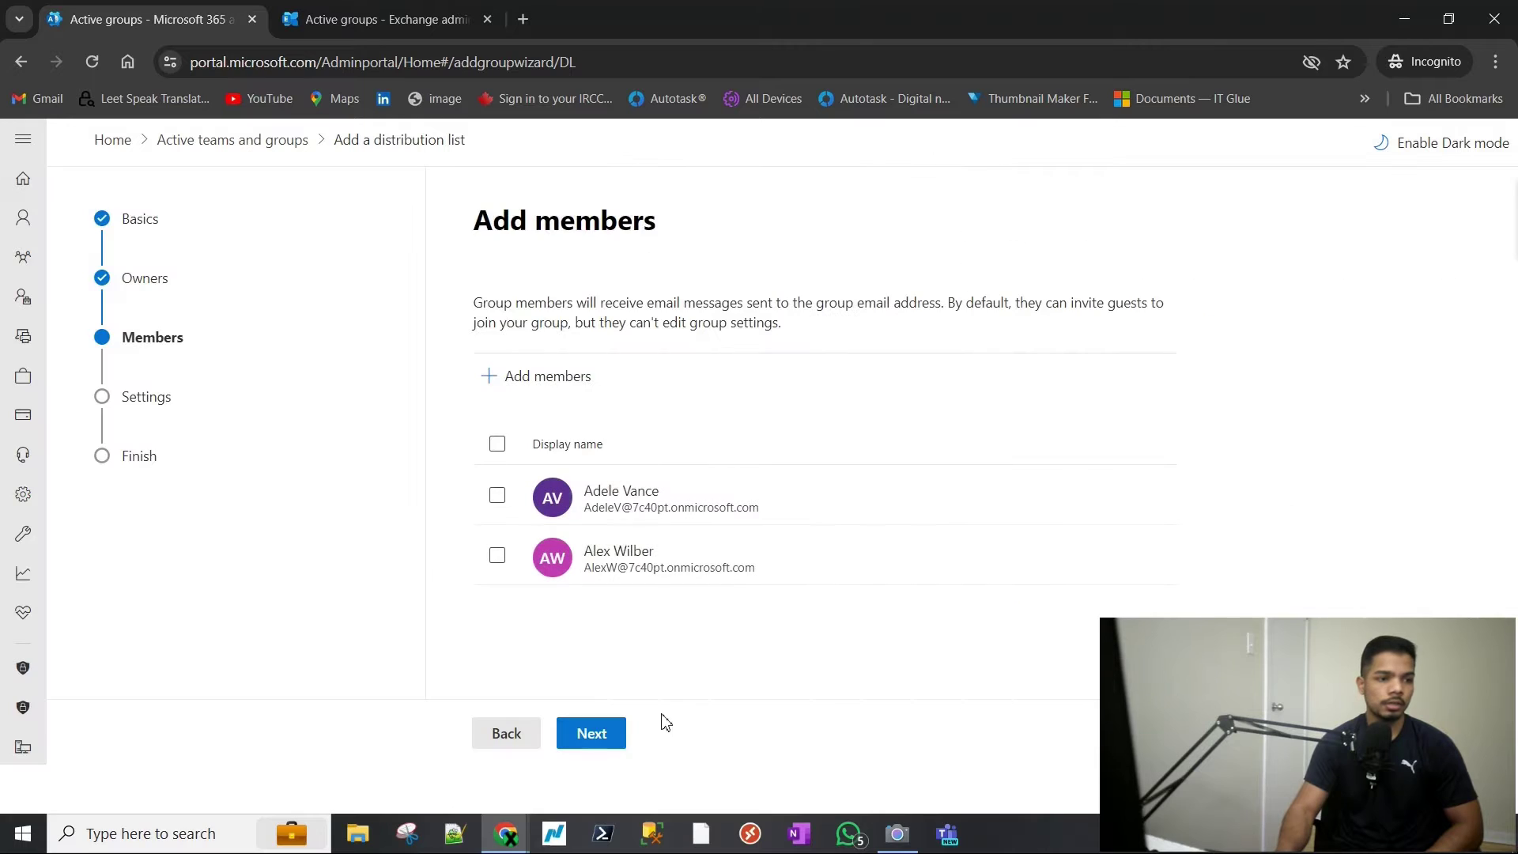
{"action": "left_click", "coordinate": [586, 736]}
- Set the group email to Testdl2, allow outside senders, and go to review
{"action": "left_click", "coordinate": [595, 419]}
{"action": "type", "text": "T"}
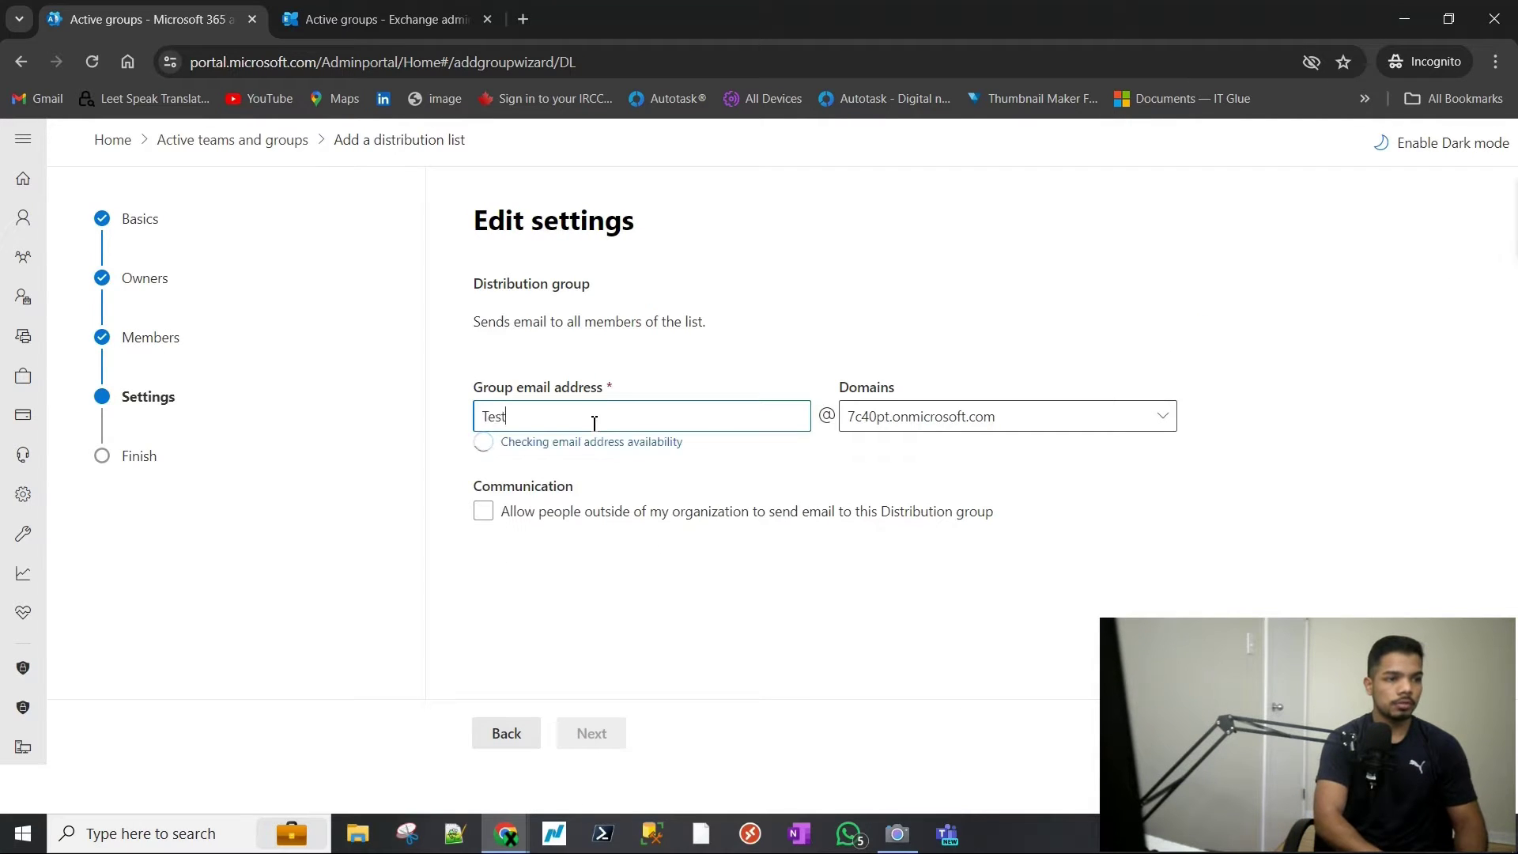
{"action": "type", "text": "estdl2"}
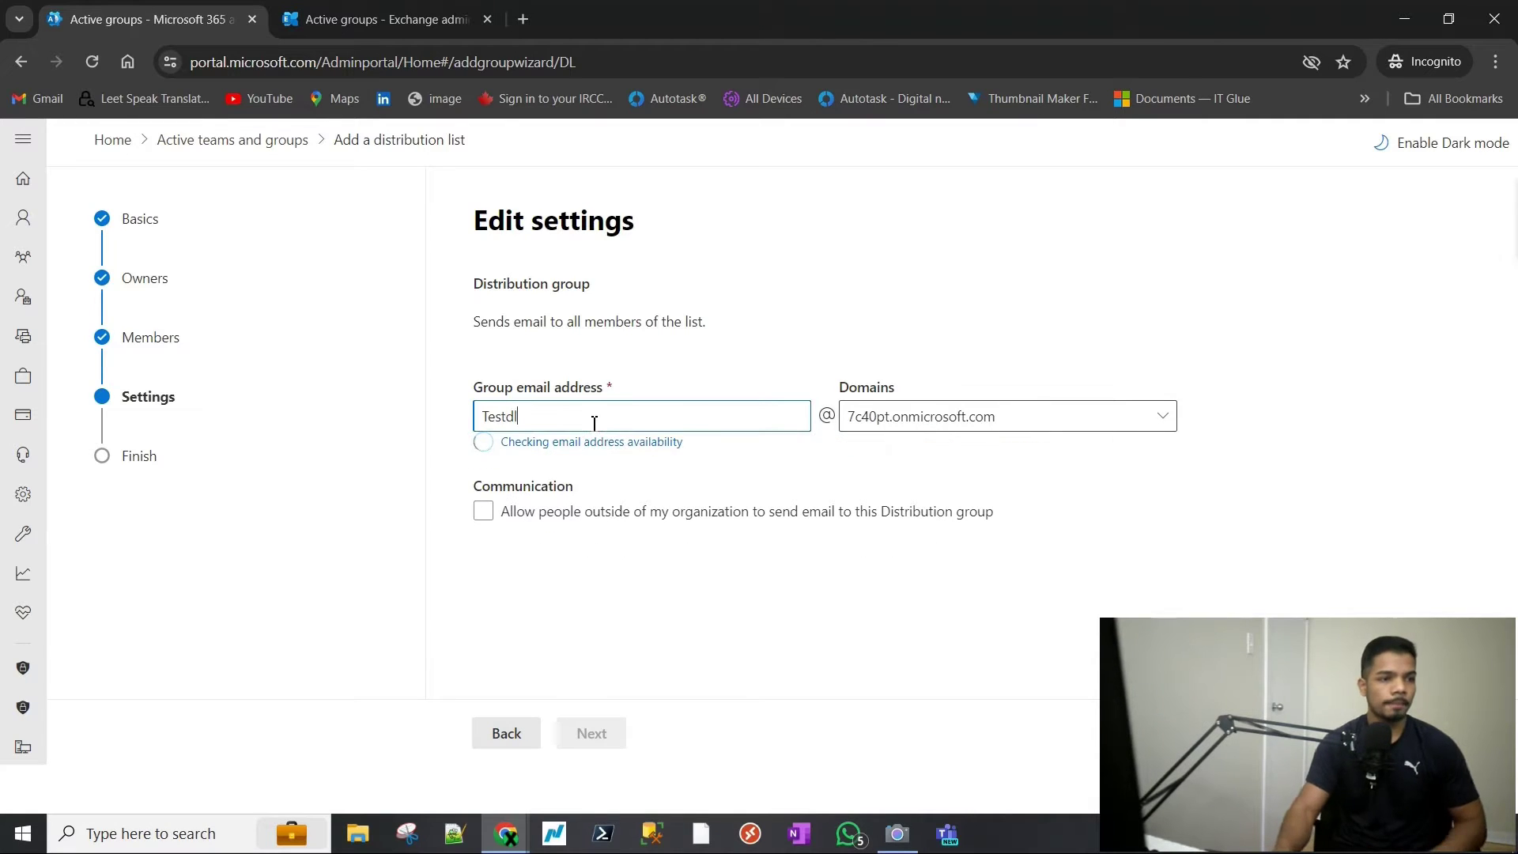
{"action": "left_click", "coordinate": [549, 498]}
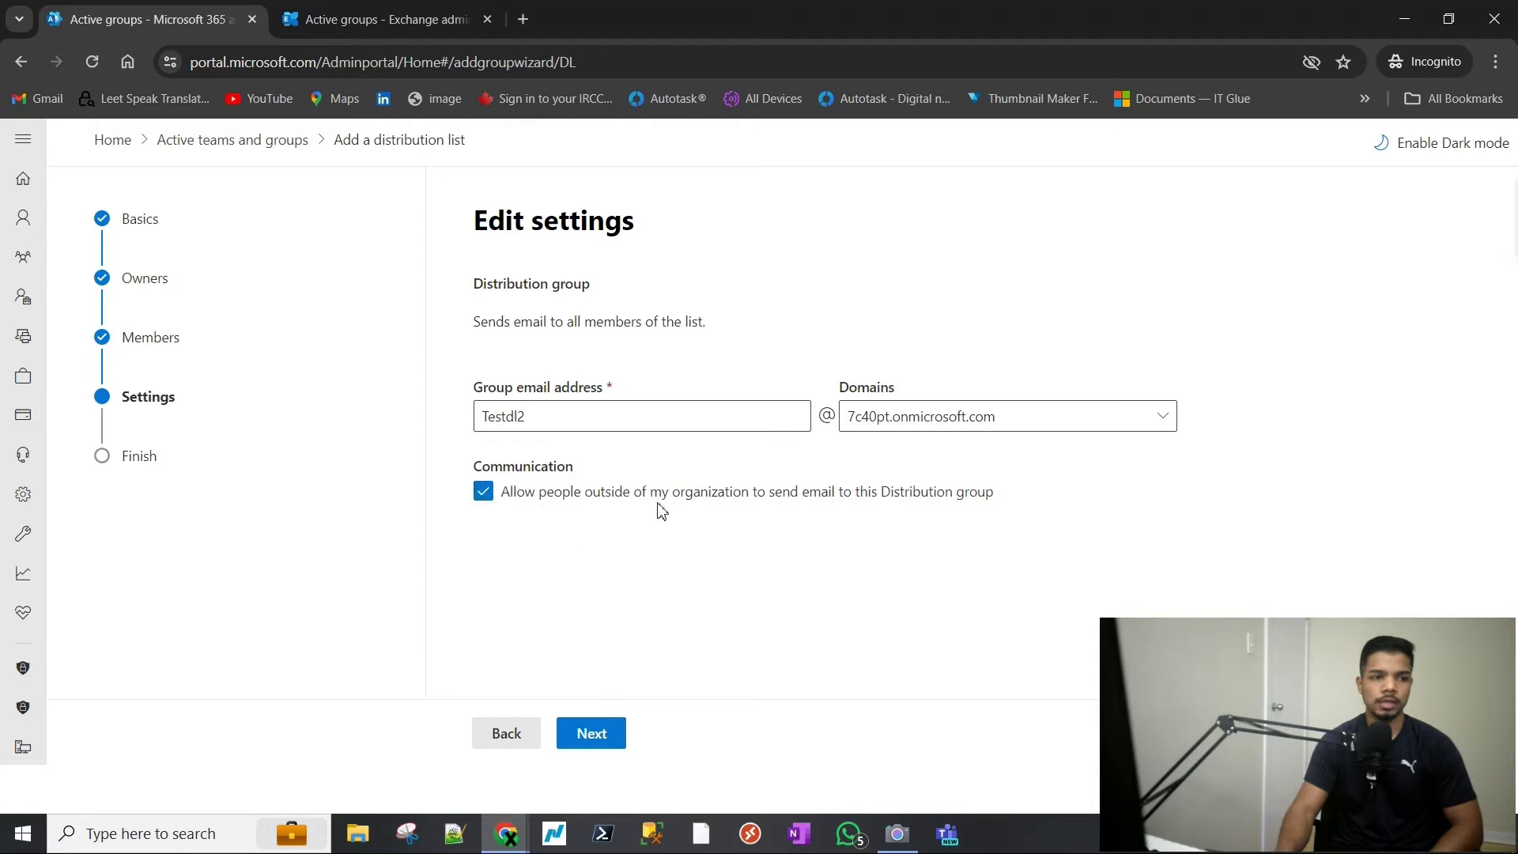
{"action": "left_click", "coordinate": [599, 731]}
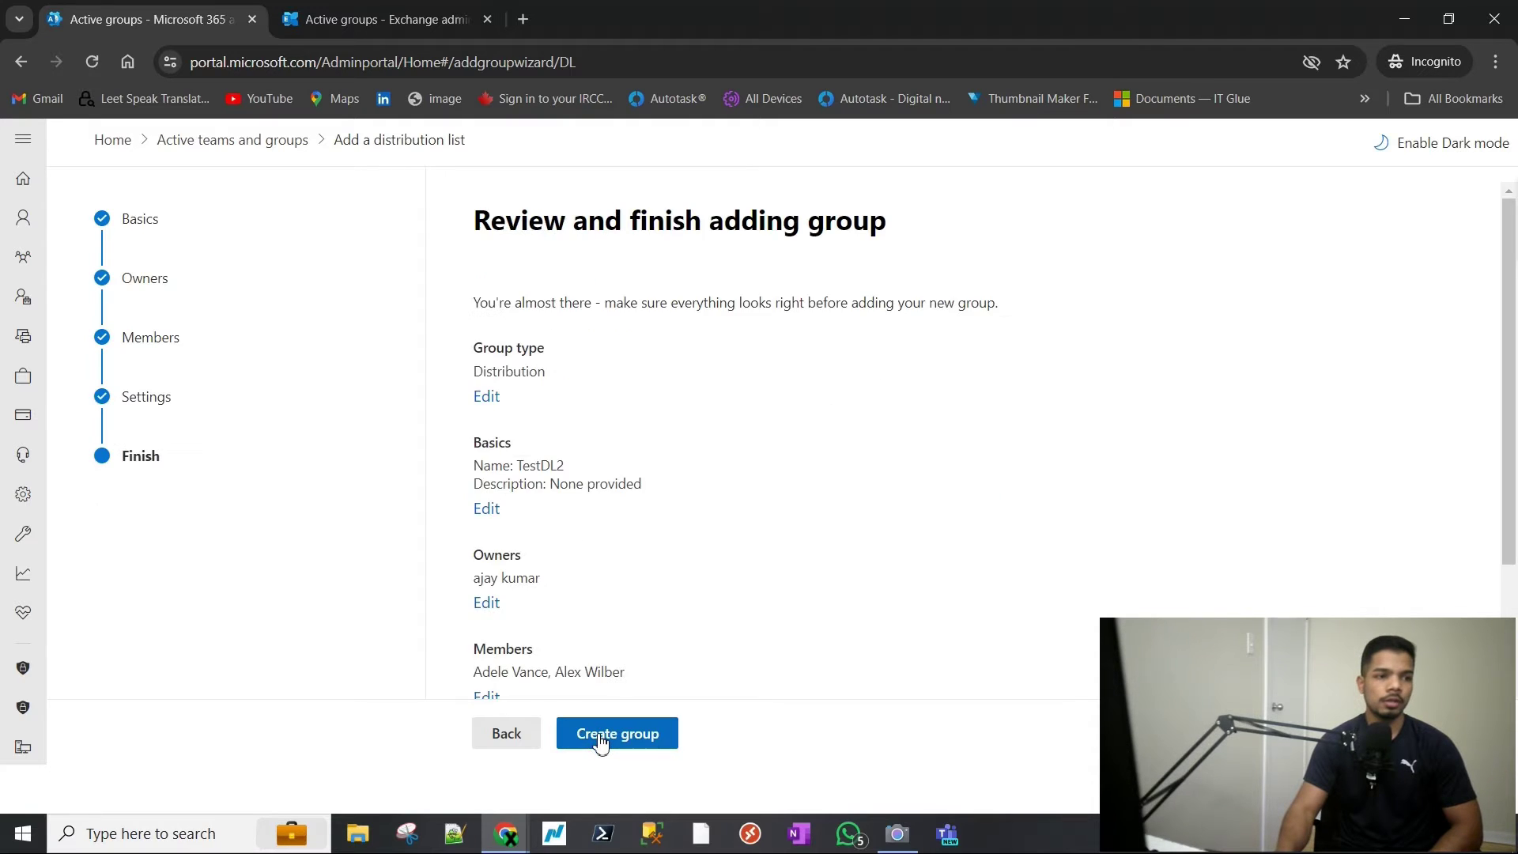
- Review the TestDL2 summary, create the group, and close the confirmation
{"action": "scroll", "coordinate": [608, 592], "scroll_direction": "down", "scroll_amount": 2}
{"action": "scroll", "coordinate": [581, 569], "scroll_direction": "up", "scroll_amount": 2}
{"action": "scroll", "coordinate": [543, 417], "scroll_direction": "down", "scroll_amount": 1}
{"action": "scroll", "coordinate": [569, 443], "scroll_direction": "down", "scroll_amount": 2}
{"action": "scroll", "coordinate": [593, 521], "scroll_direction": "down", "scroll_amount": 1}
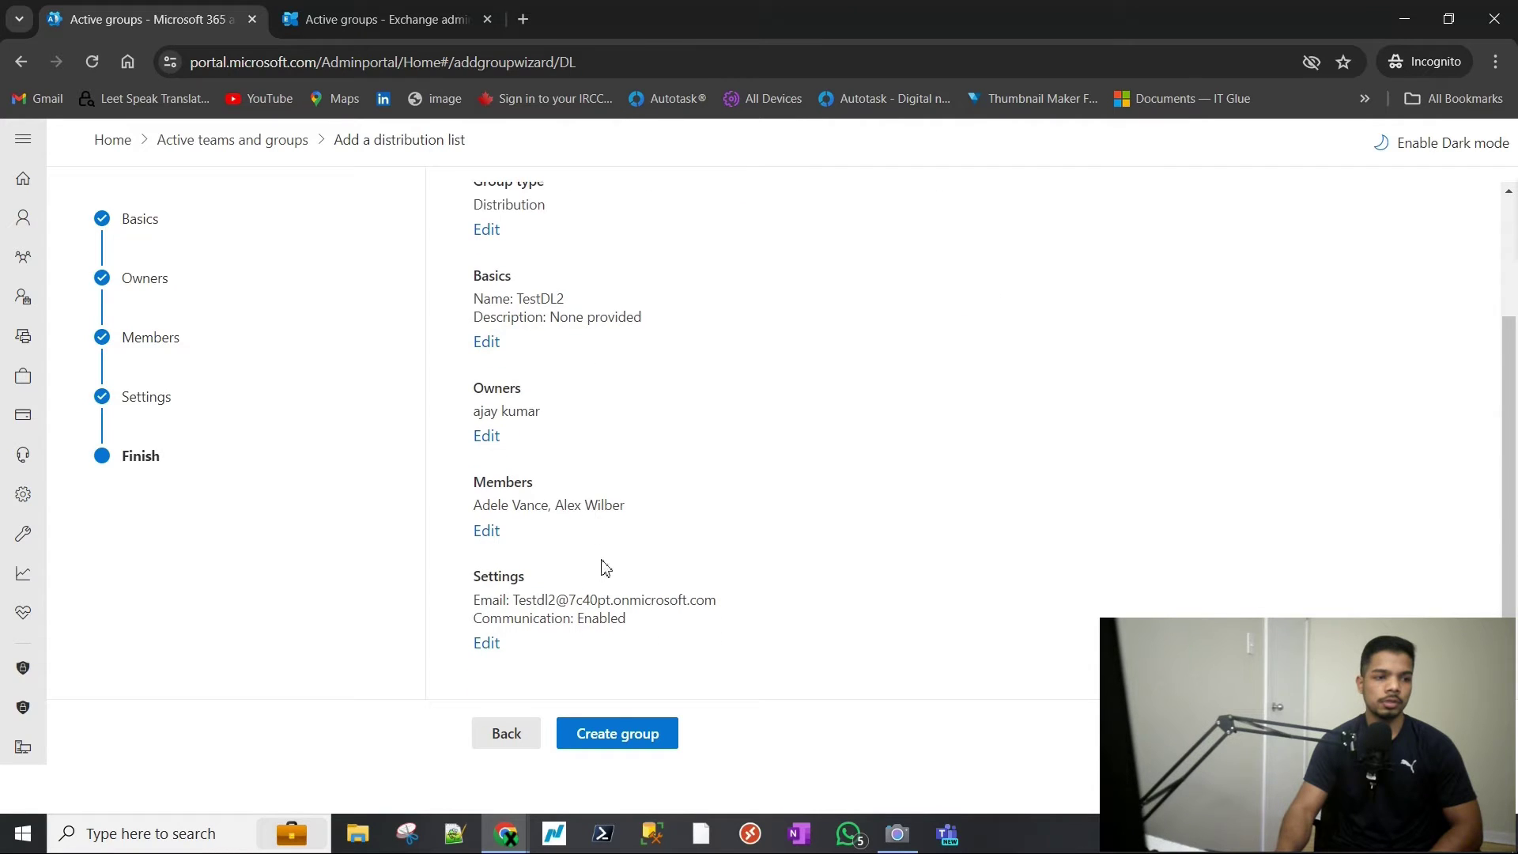
{"action": "left_click", "coordinate": [621, 734]}
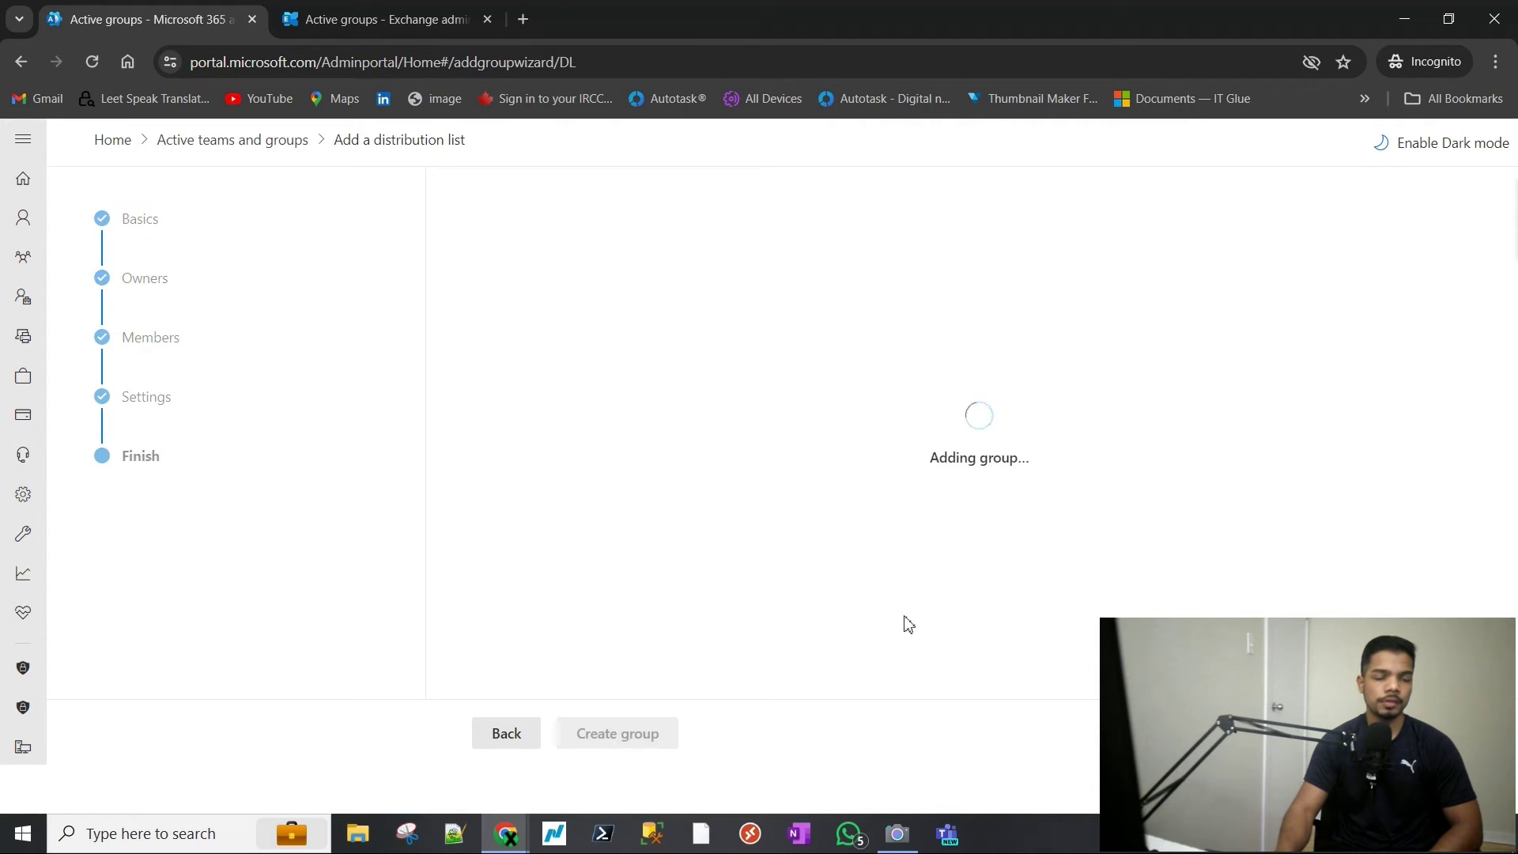
{"action": "left_click", "coordinate": [512, 739]}
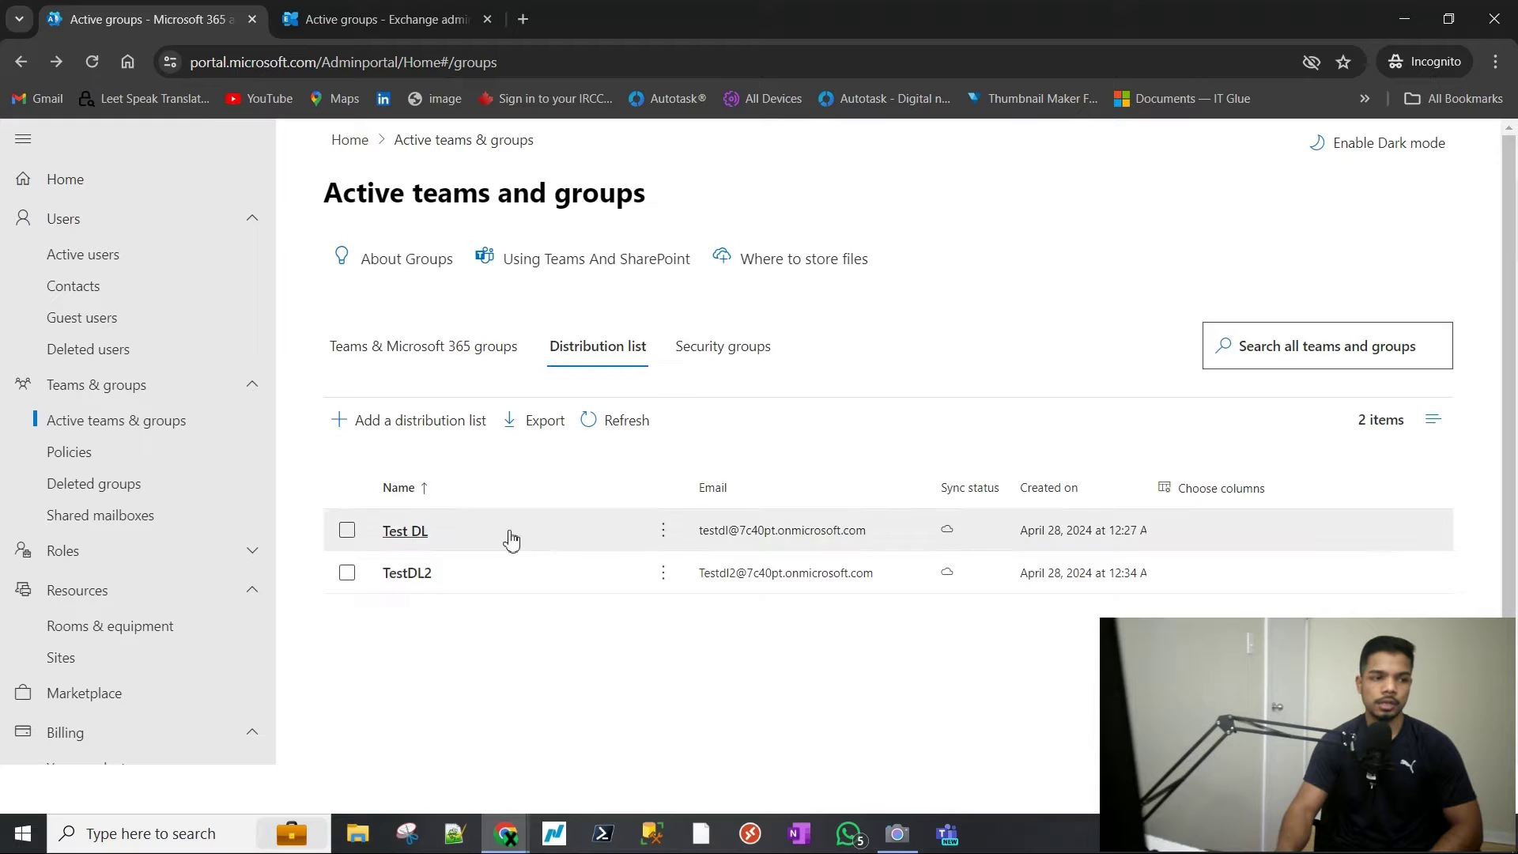
- Open TestDL2's Members tab, view all members, and start Add members with the search box
{"action": "left_click", "coordinate": [410, 582]}
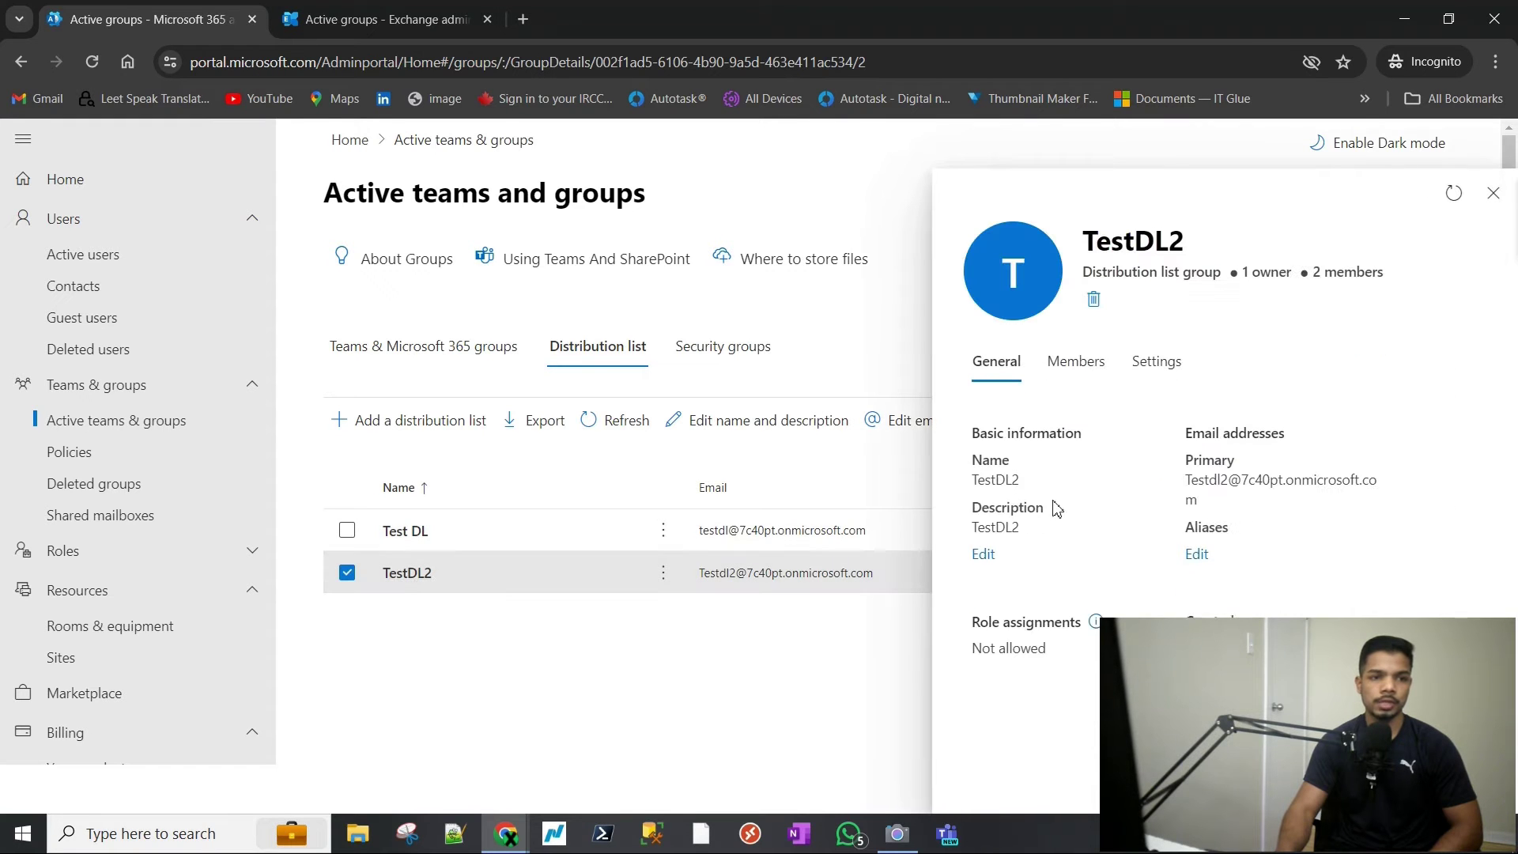
{"action": "left_click", "coordinate": [1073, 372]}
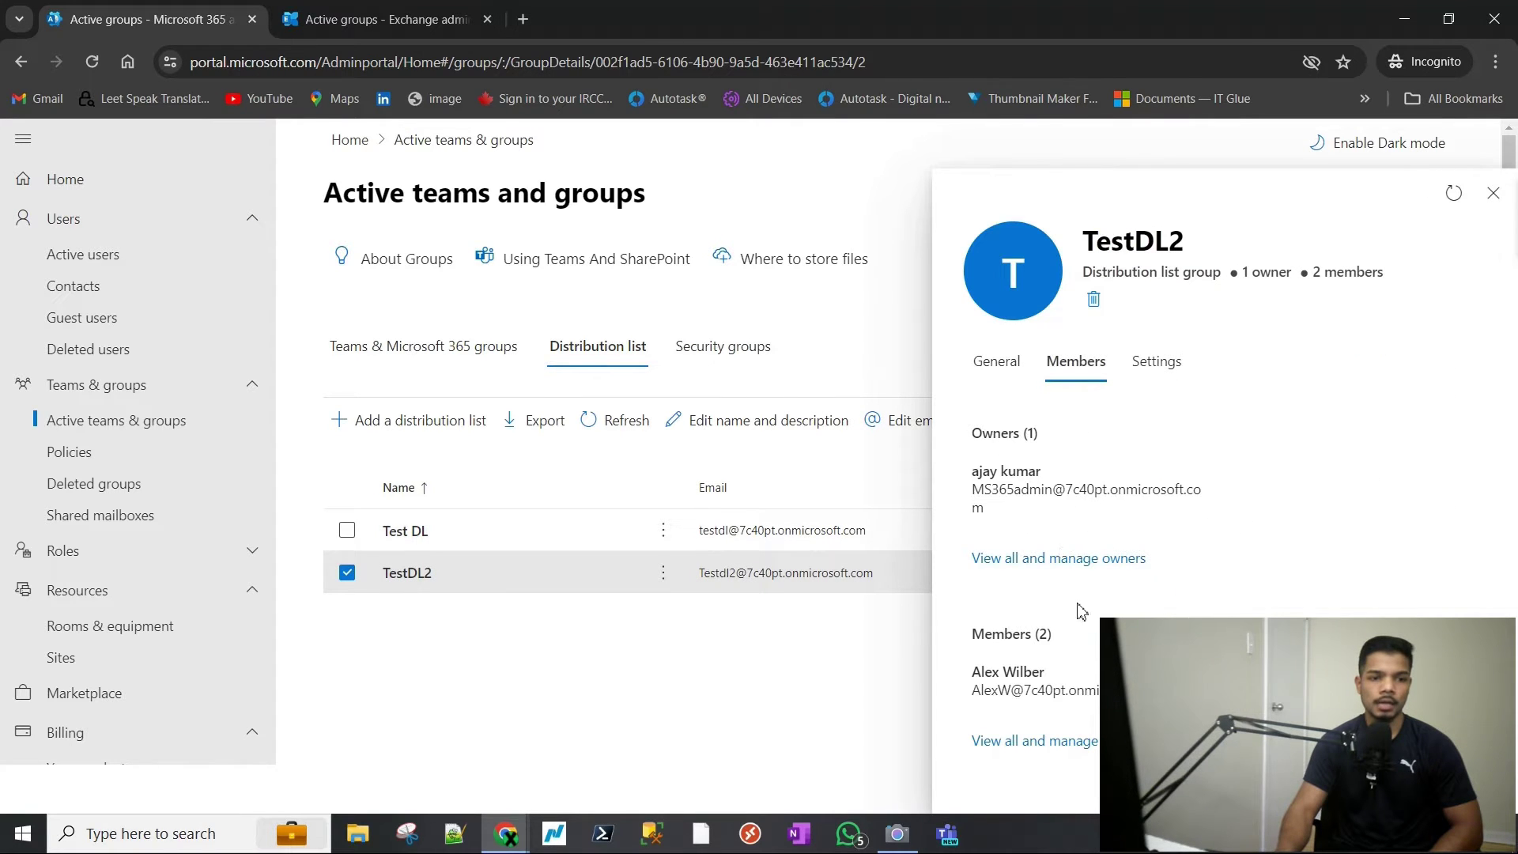
{"action": "left_click", "coordinate": [1089, 749]}
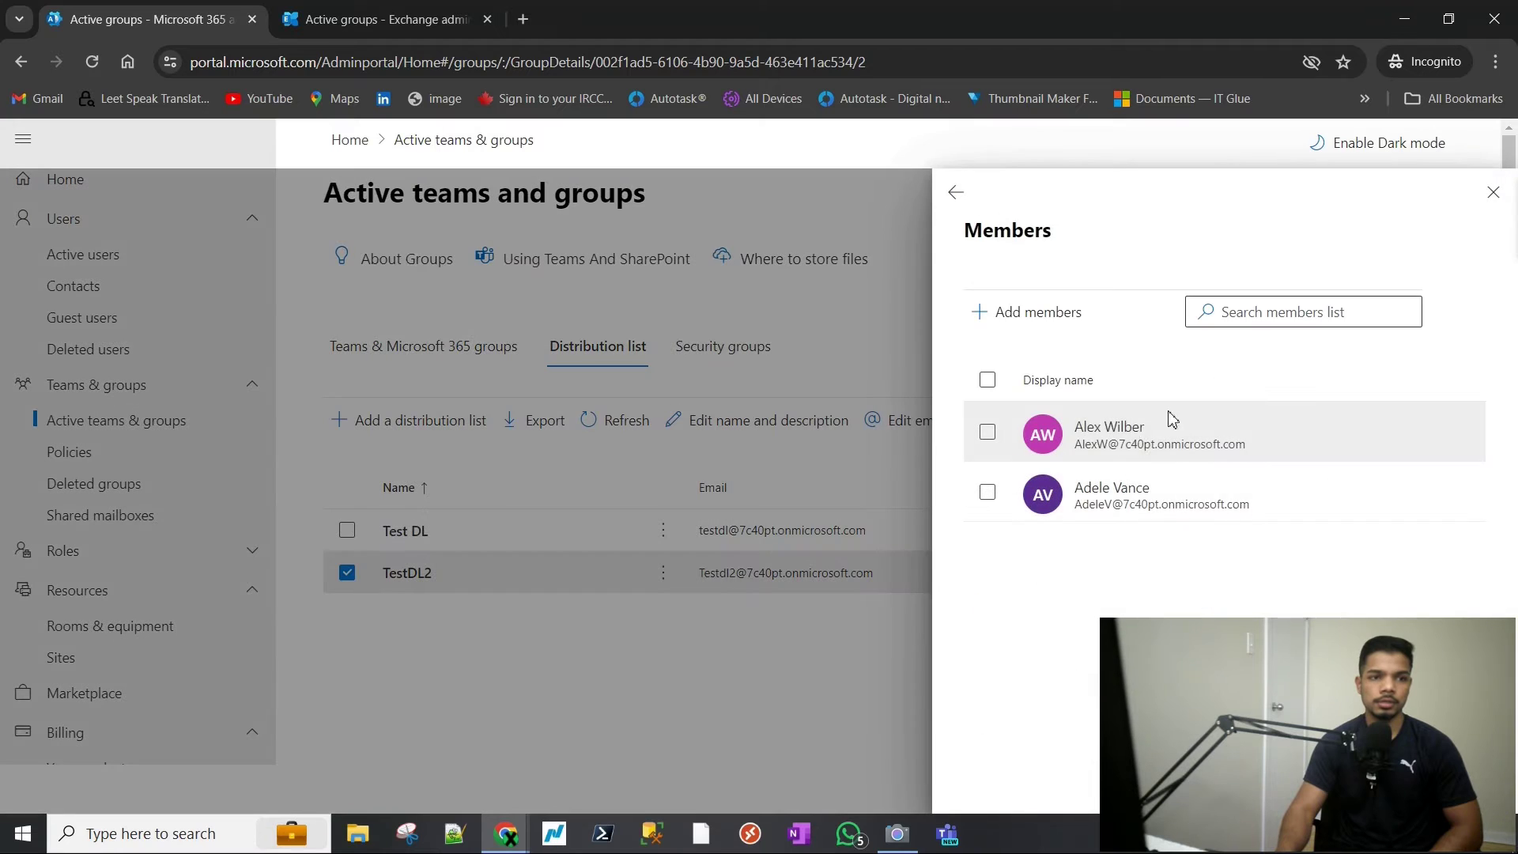
{"action": "left_click", "coordinate": [1005, 333]}
{"action": "left_click", "coordinate": [1104, 286]}
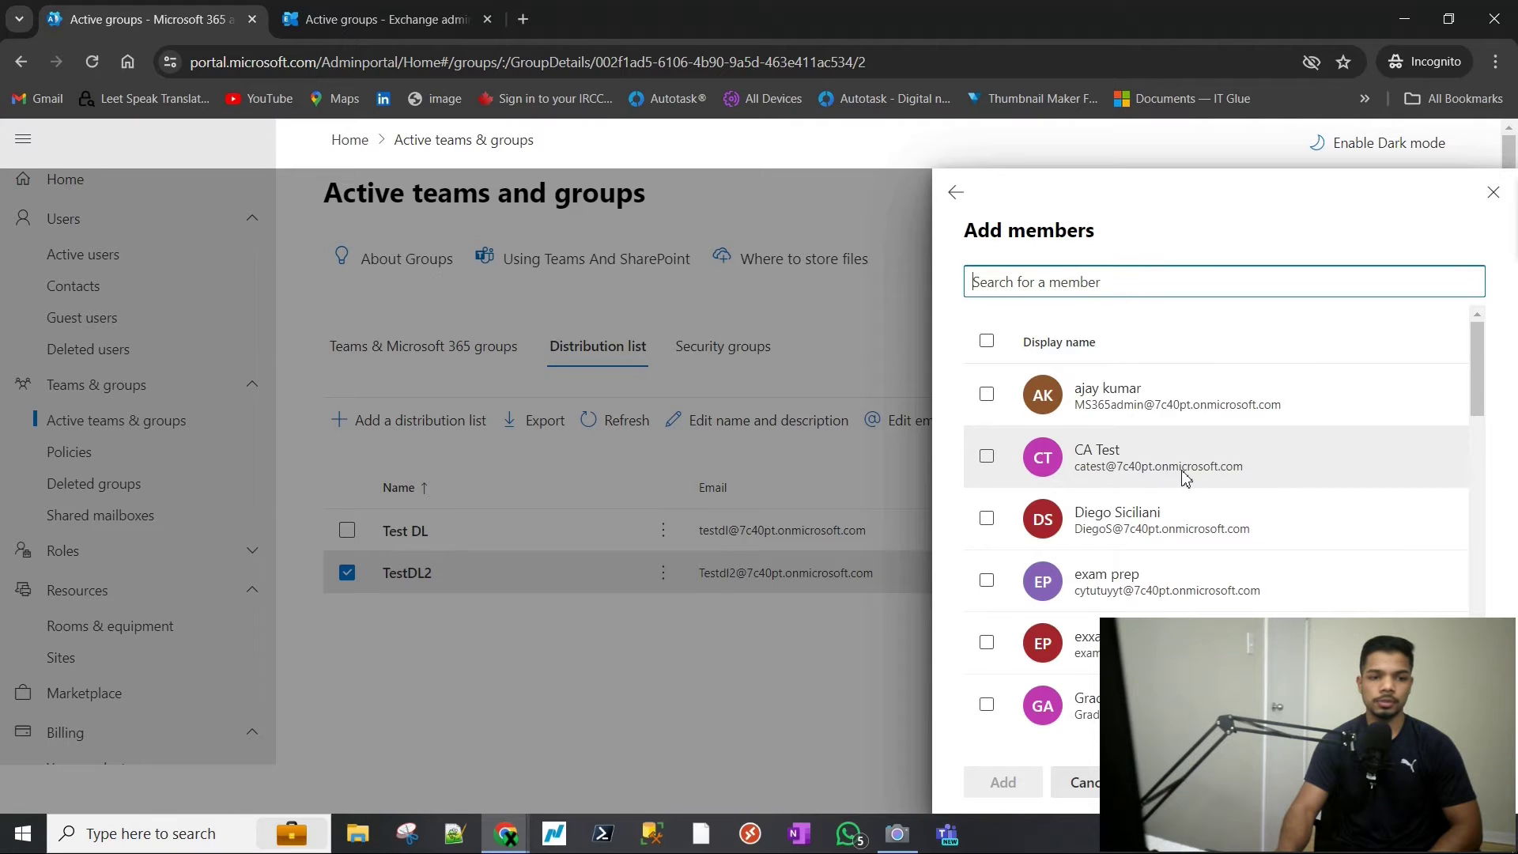
{"action": "scroll", "coordinate": [1201, 545], "scroll_direction": "down", "scroll_amount": 3}
{"action": "scroll", "coordinate": [1136, 454], "scroll_direction": "up", "scroll_amount": 1}
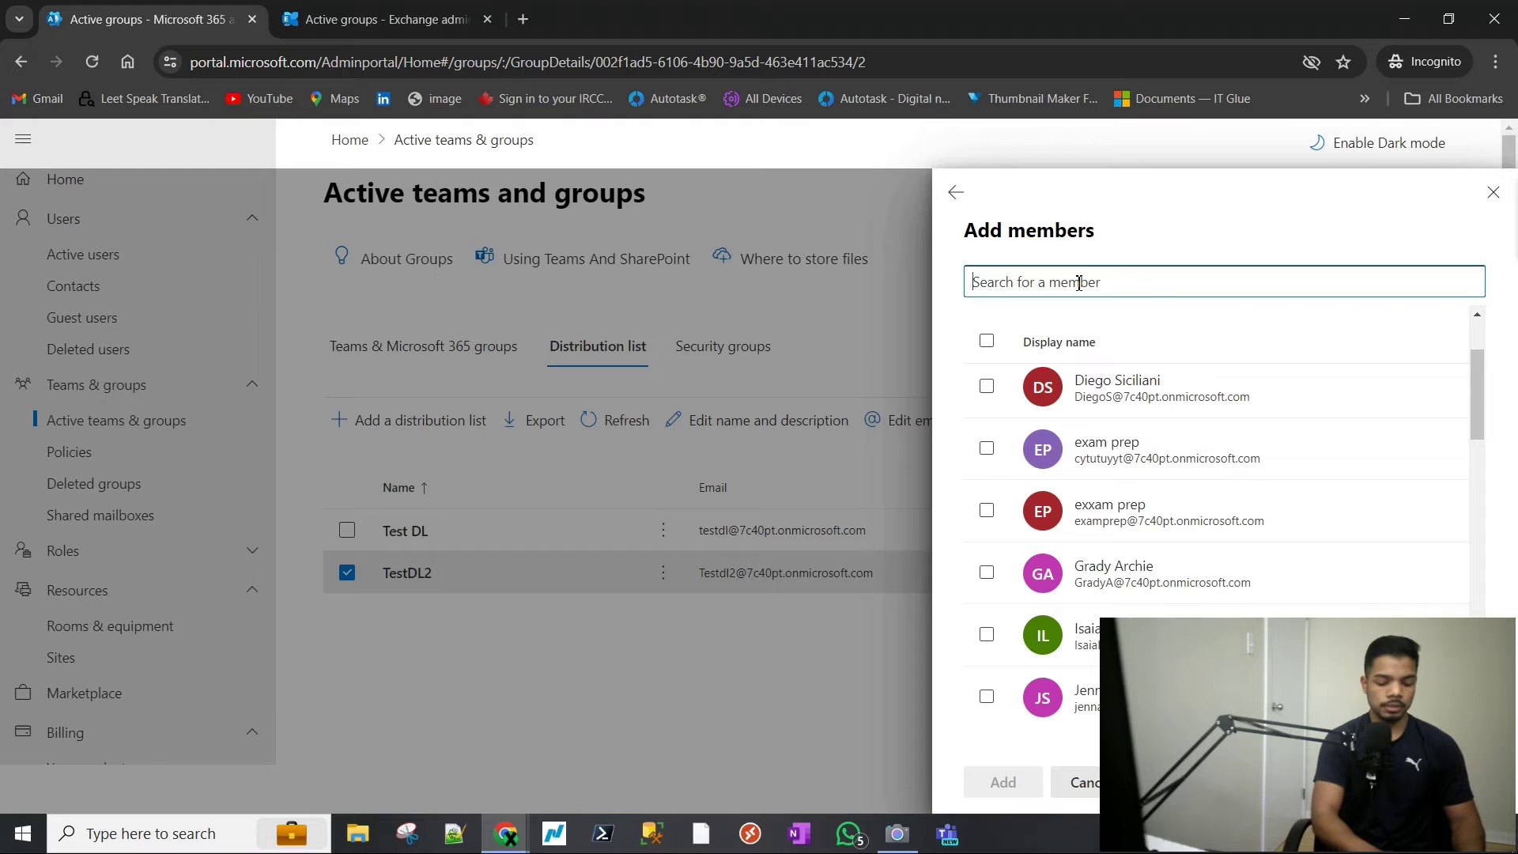
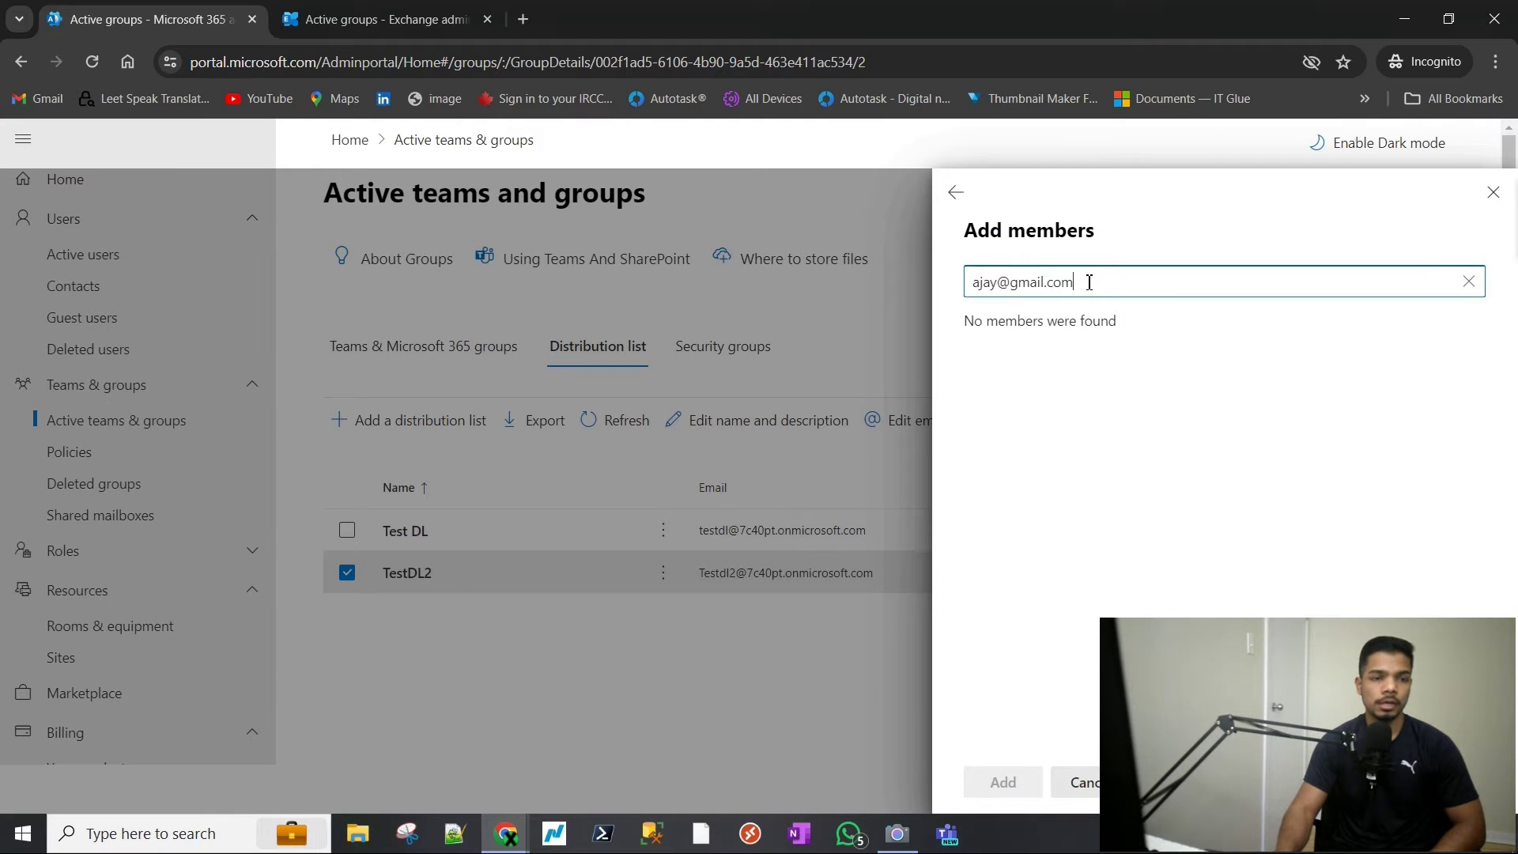
- Search for the external contact's Gmail address, find no match, clear it, and close the pane
{"action": "left_click", "coordinate": [1091, 349]}
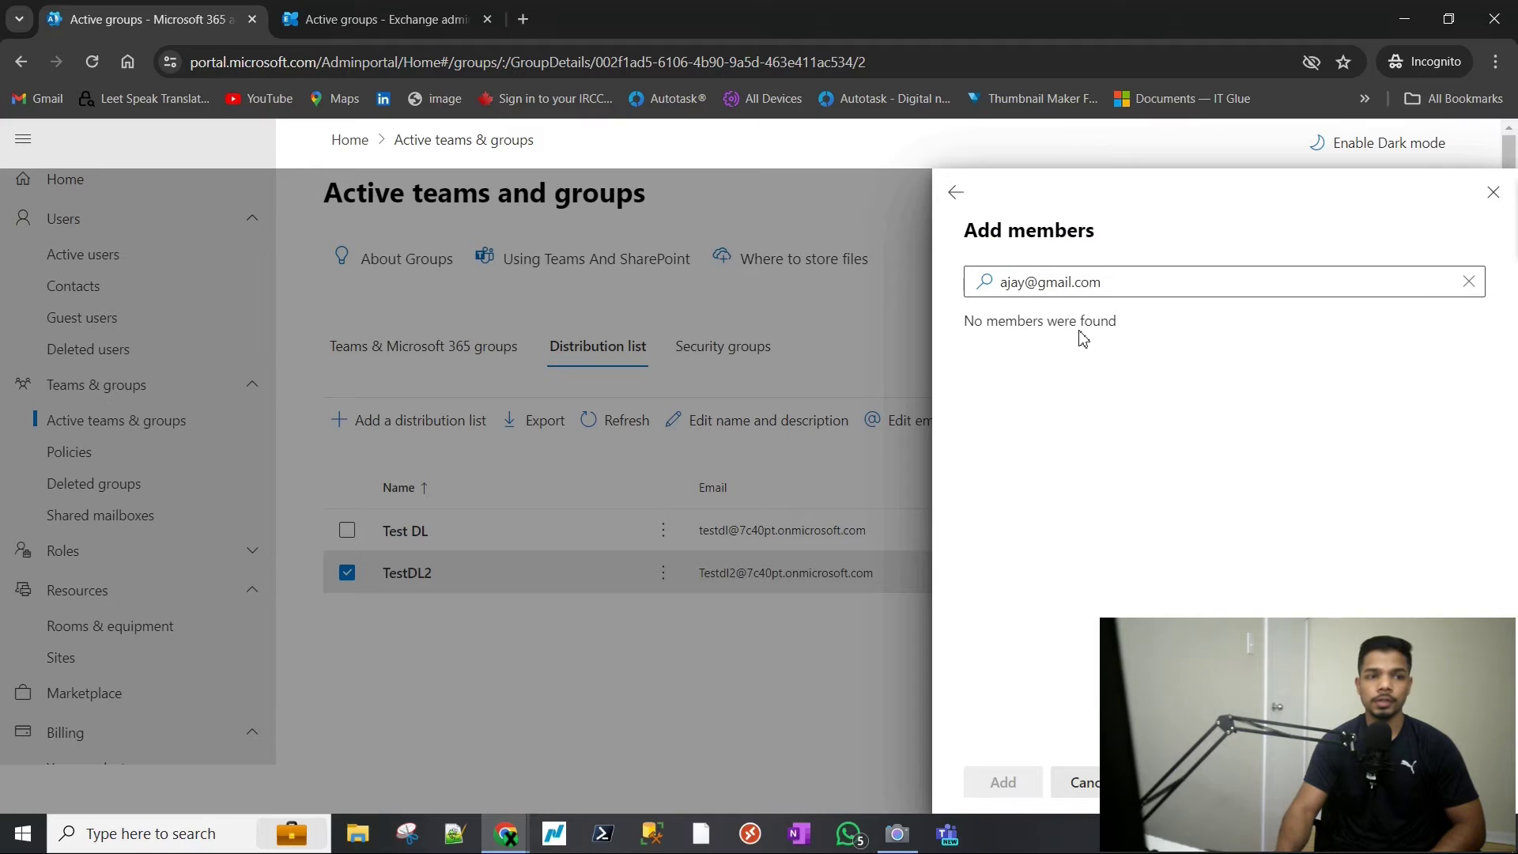
{"action": "left_click", "coordinate": [1468, 281]}
{"action": "scroll", "coordinate": [1193, 538], "scroll_direction": "down", "scroll_amount": 5}
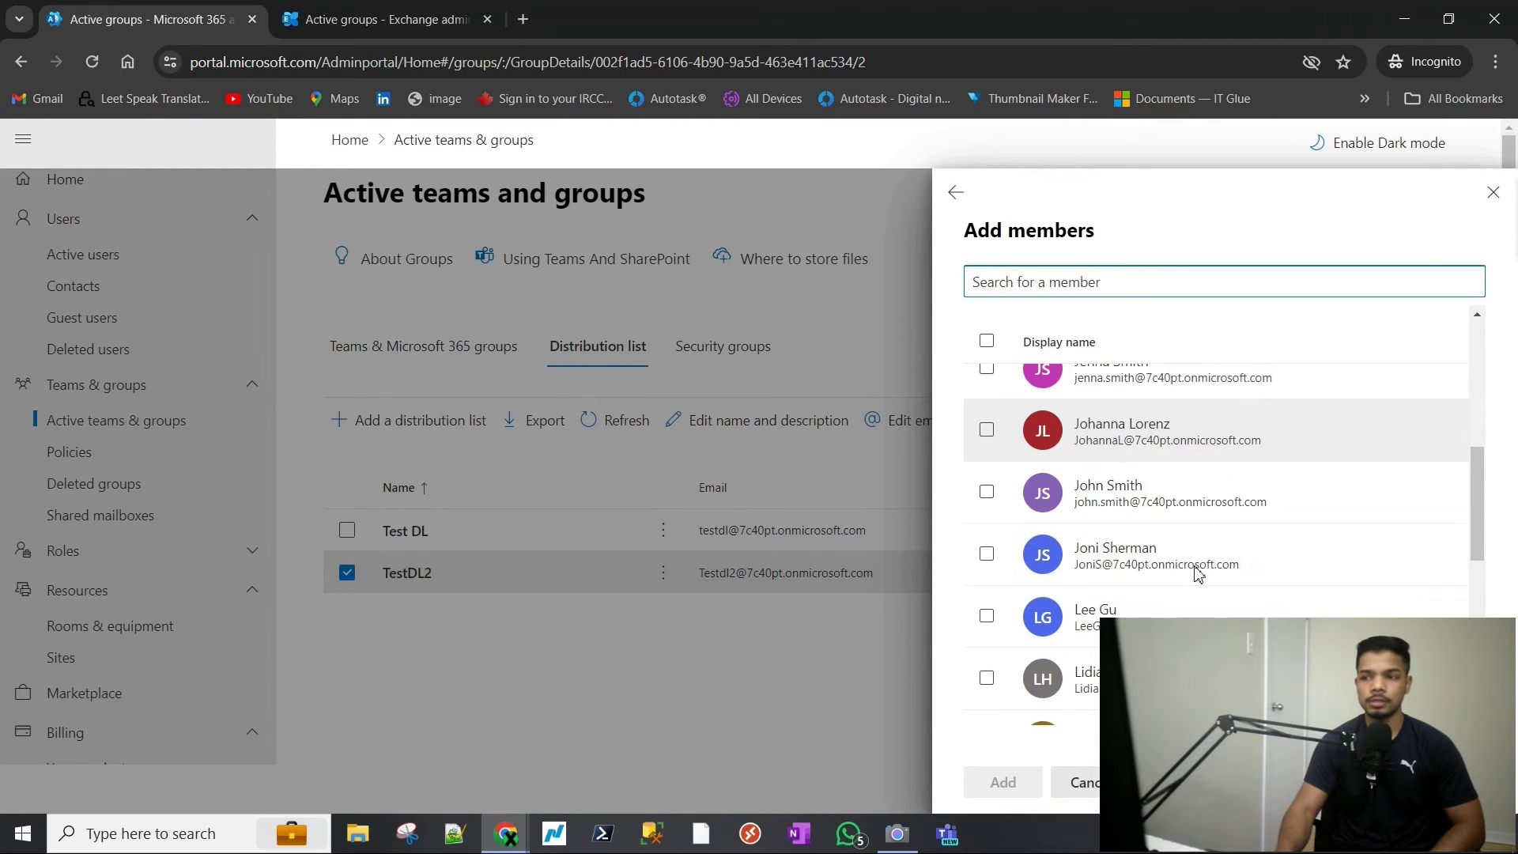
{"action": "scroll", "coordinate": [1194, 568], "scroll_direction": "down", "scroll_amount": 5}
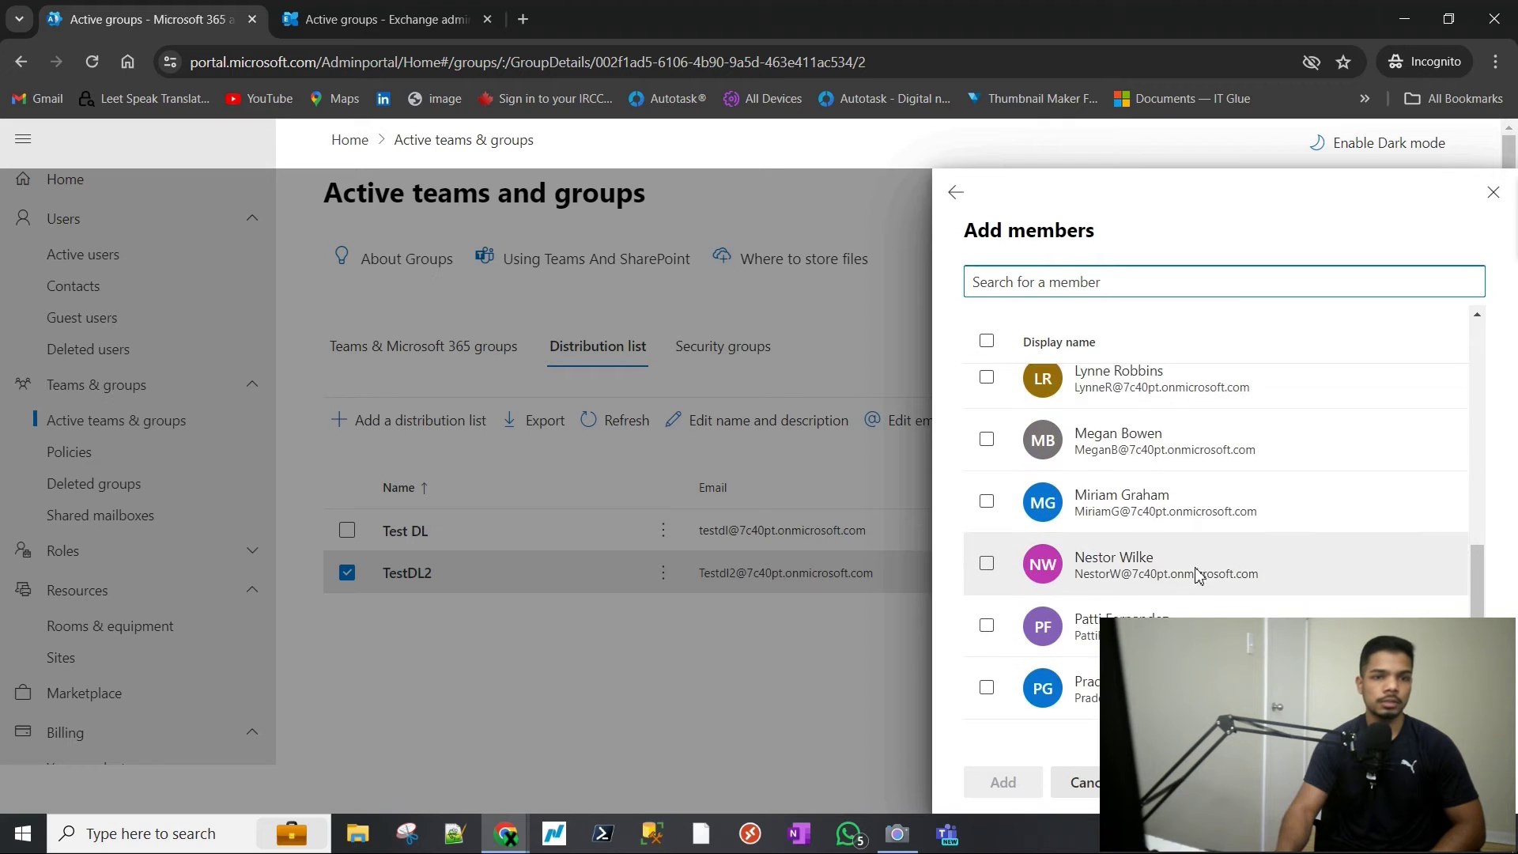
{"action": "left_click", "coordinate": [1493, 193]}
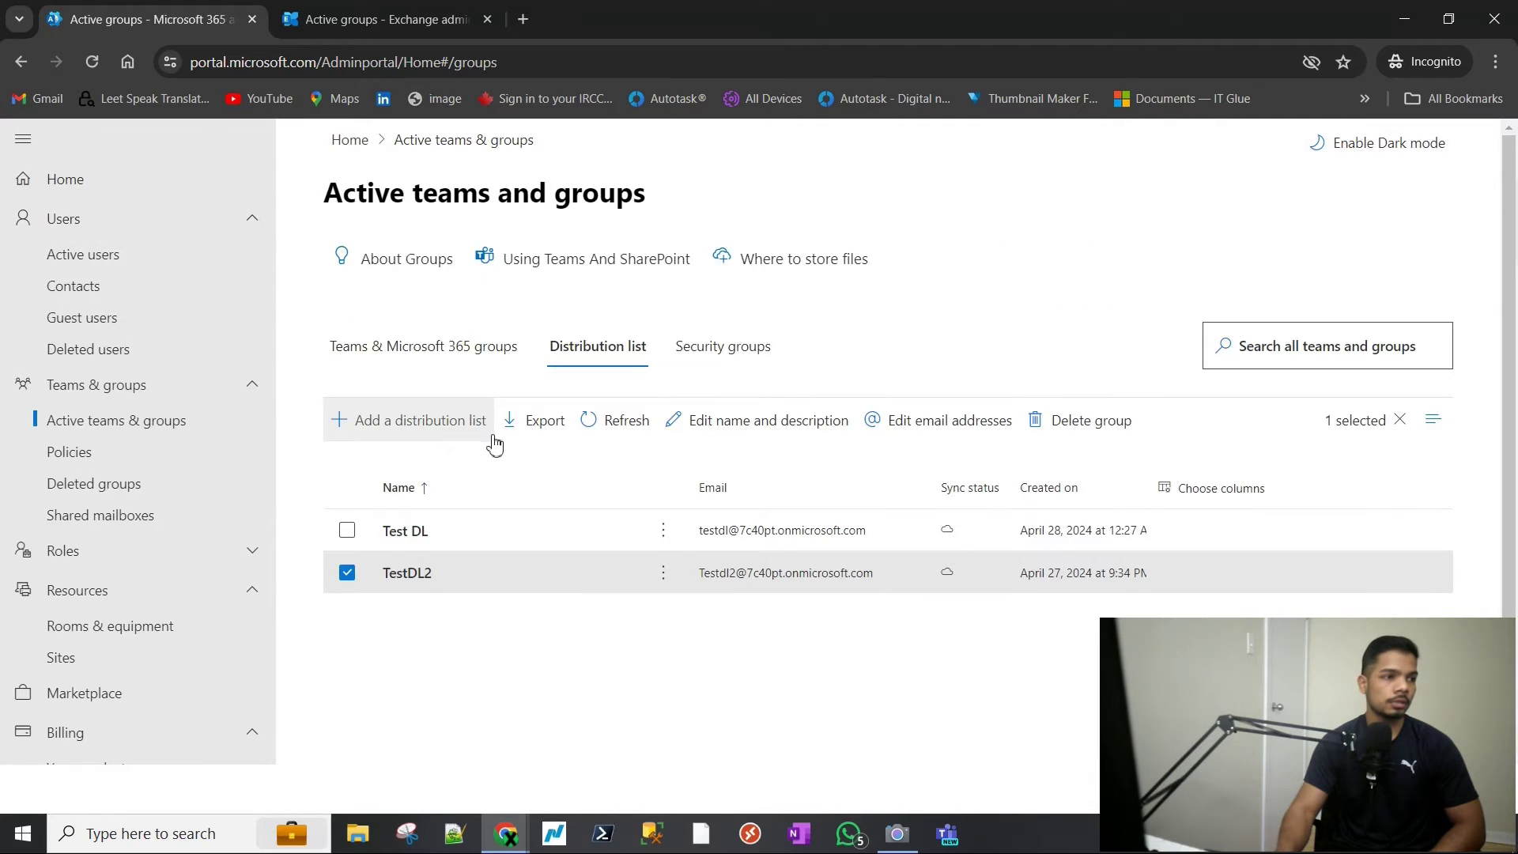
- Open Users > Active users and scroll through the user list
{"action": "left_click", "coordinate": [92, 220]}
{"action": "left_click", "coordinate": [92, 220]}
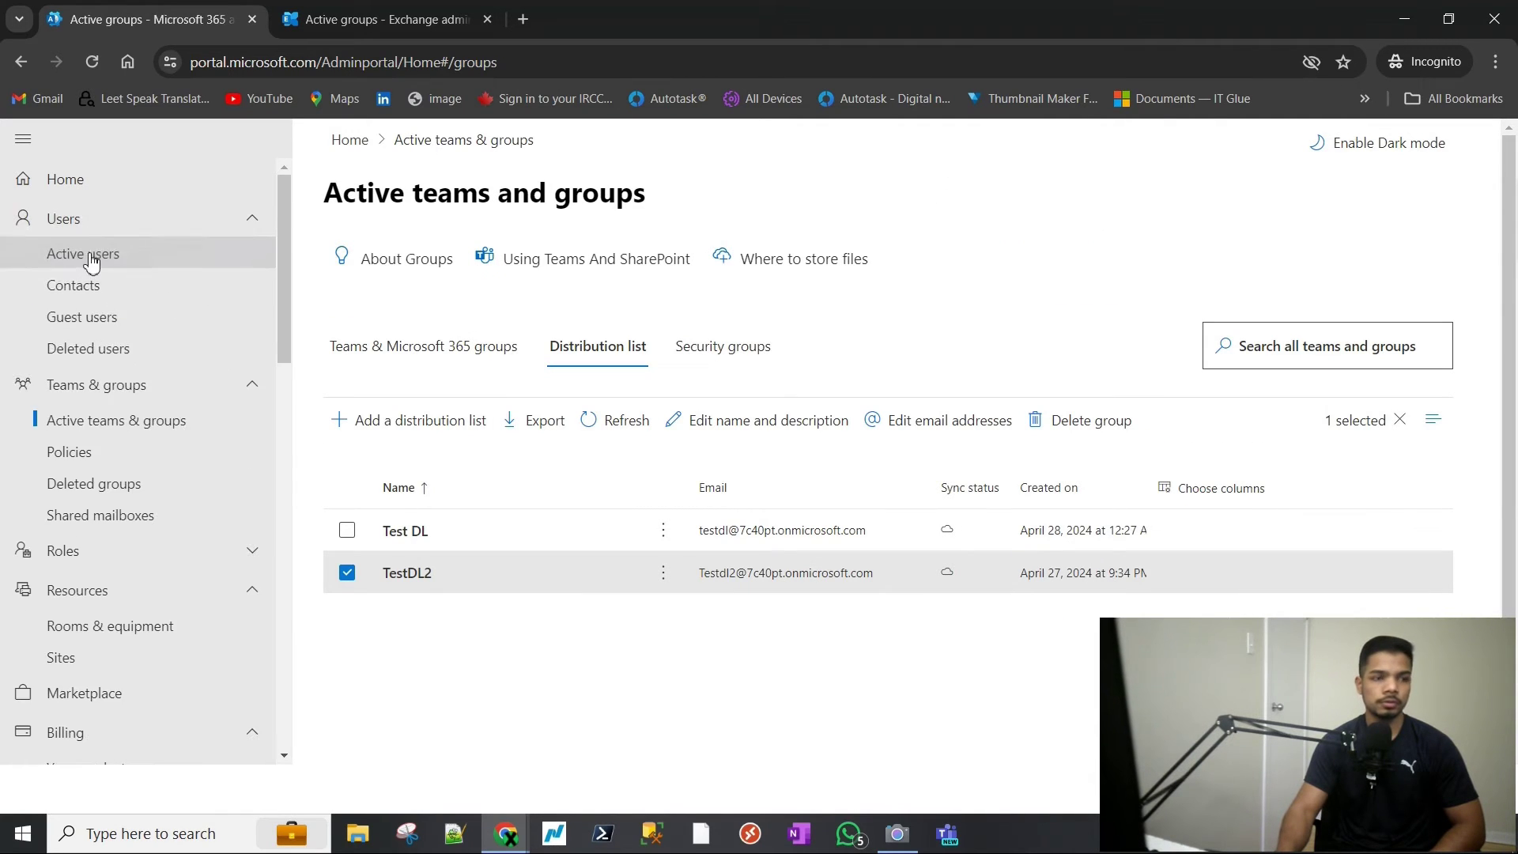
{"action": "left_click", "coordinate": [90, 257]}
{"action": "scroll", "coordinate": [634, 457], "scroll_direction": "down", "scroll_amount": 5}
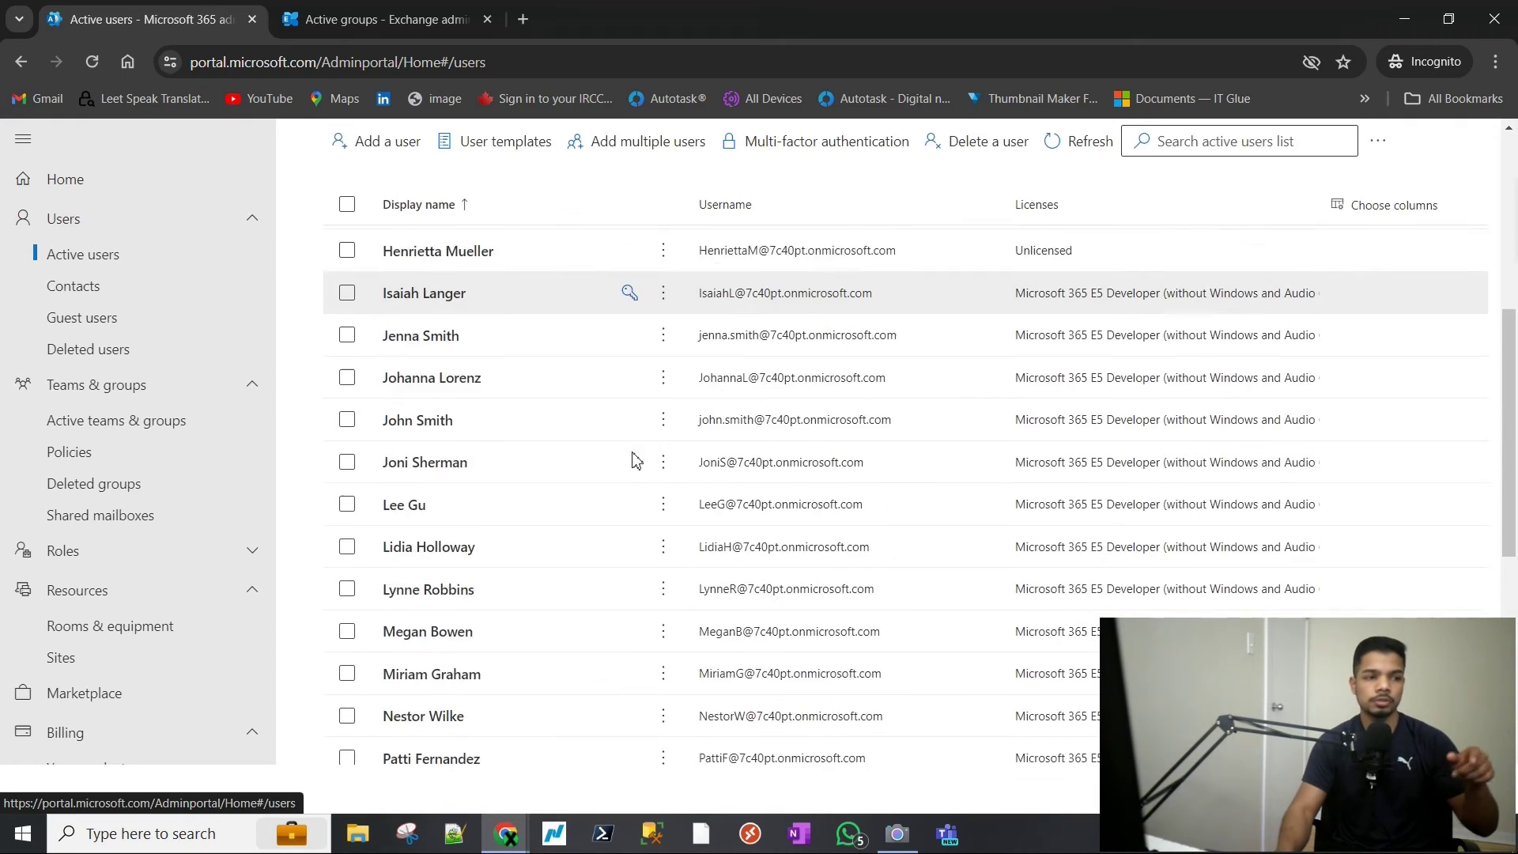
{"action": "scroll", "coordinate": [633, 464], "scroll_direction": "down", "scroll_amount": 6}
- Return to Active teams & groups, then open the empty Contacts page
{"action": "scroll", "coordinate": [590, 471], "scroll_direction": "up", "scroll_amount": 6}
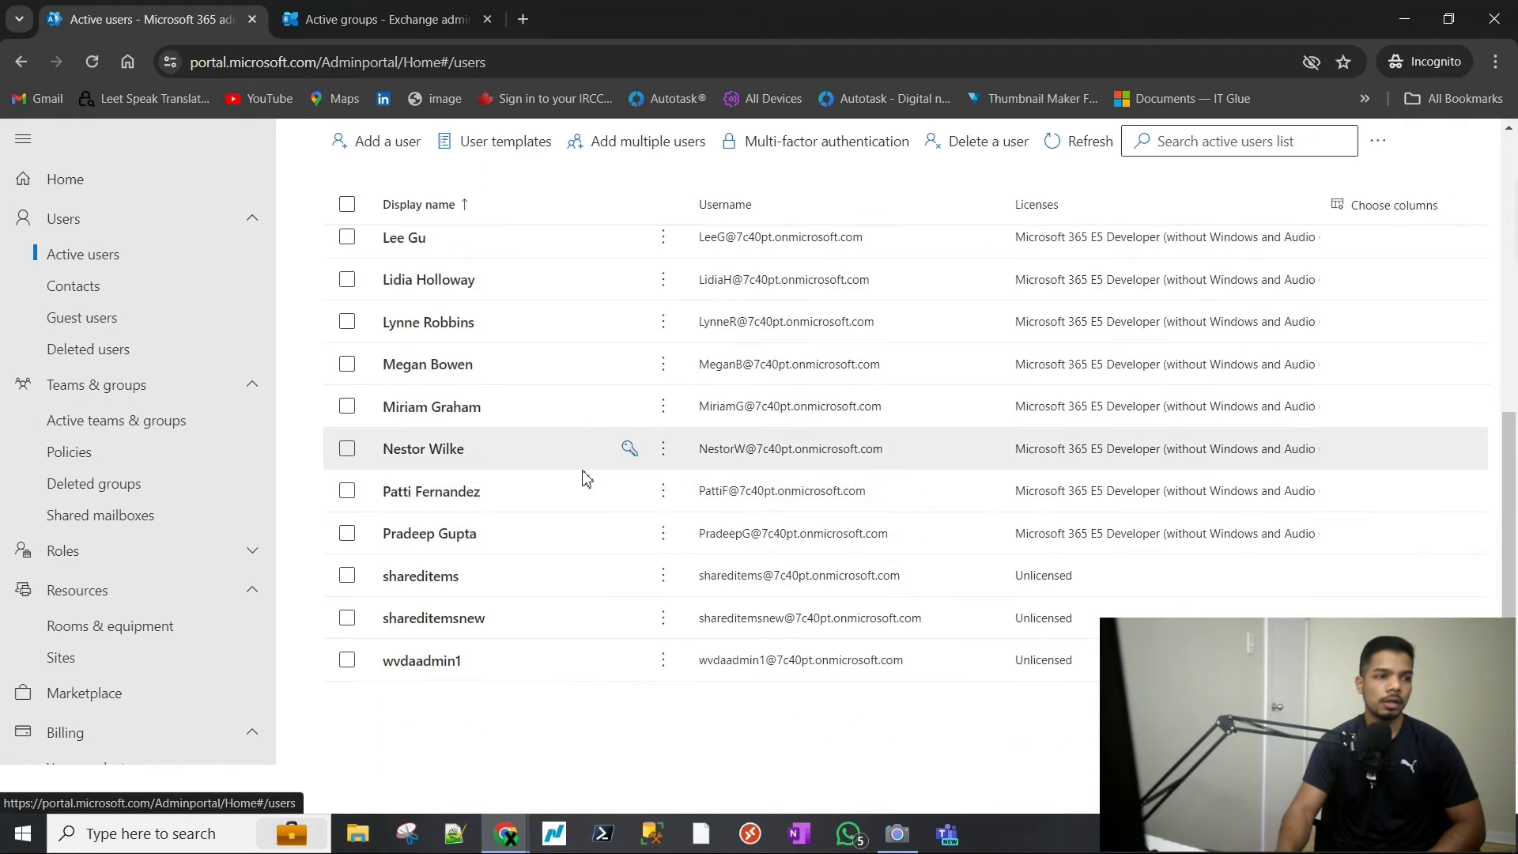
{"action": "scroll", "coordinate": [585, 480], "scroll_direction": "up", "scroll_amount": 5}
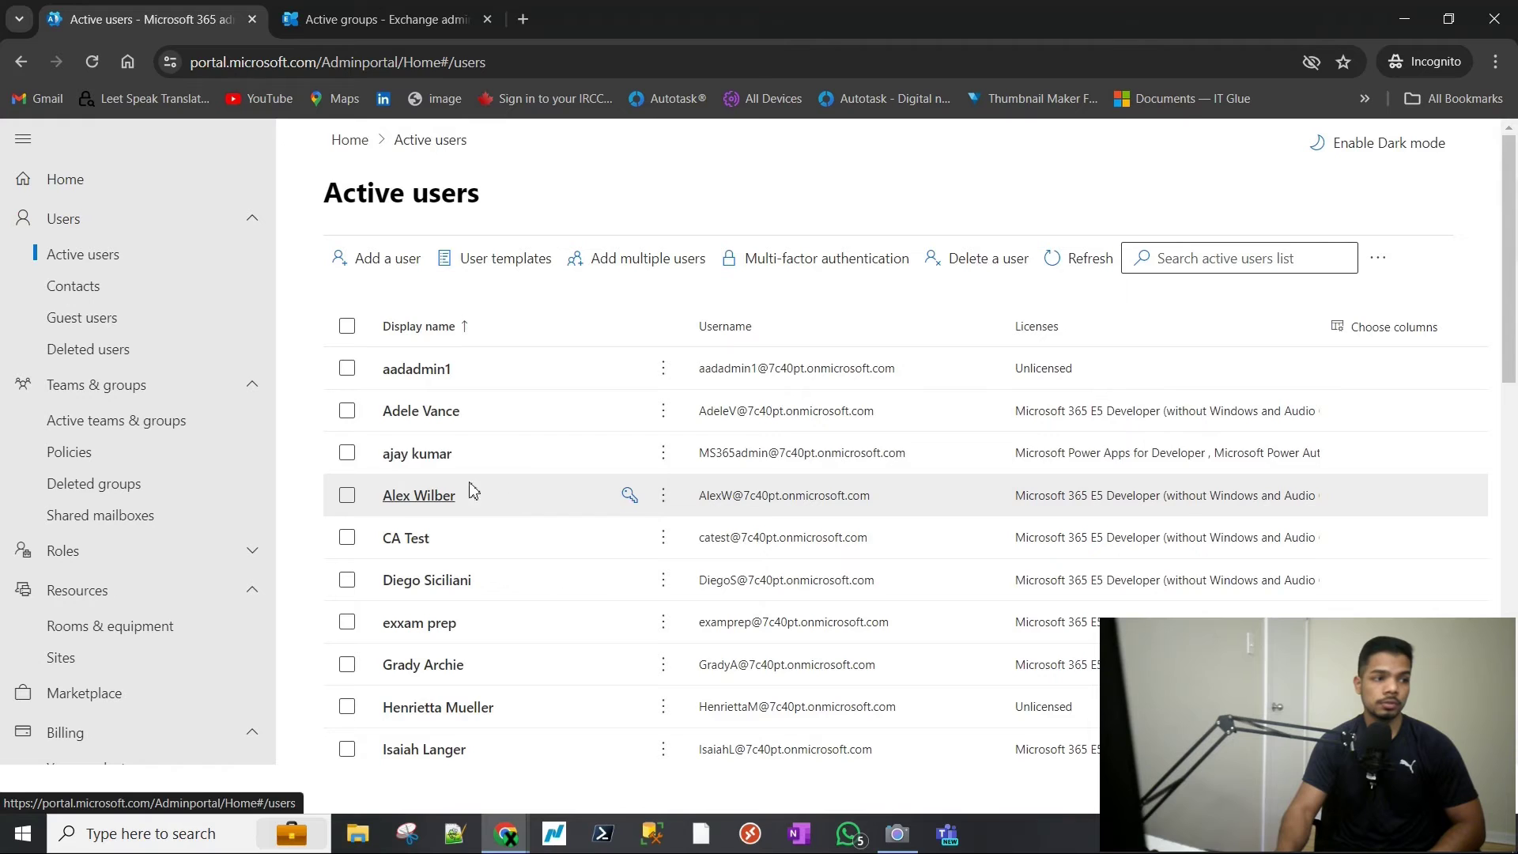
{"action": "left_click", "coordinate": [179, 424]}
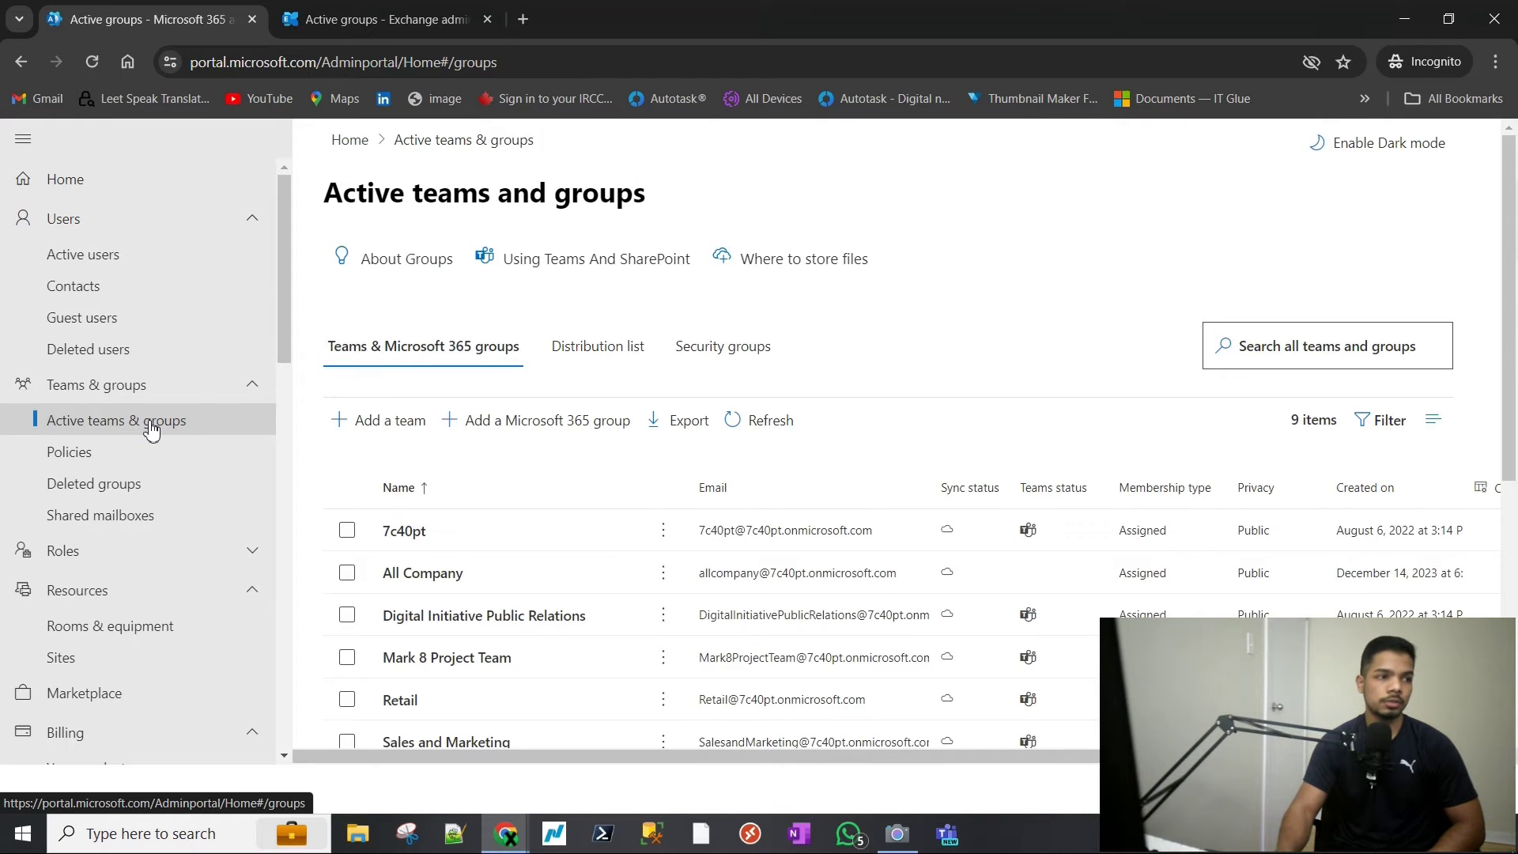
{"action": "left_click", "coordinate": [59, 286]}
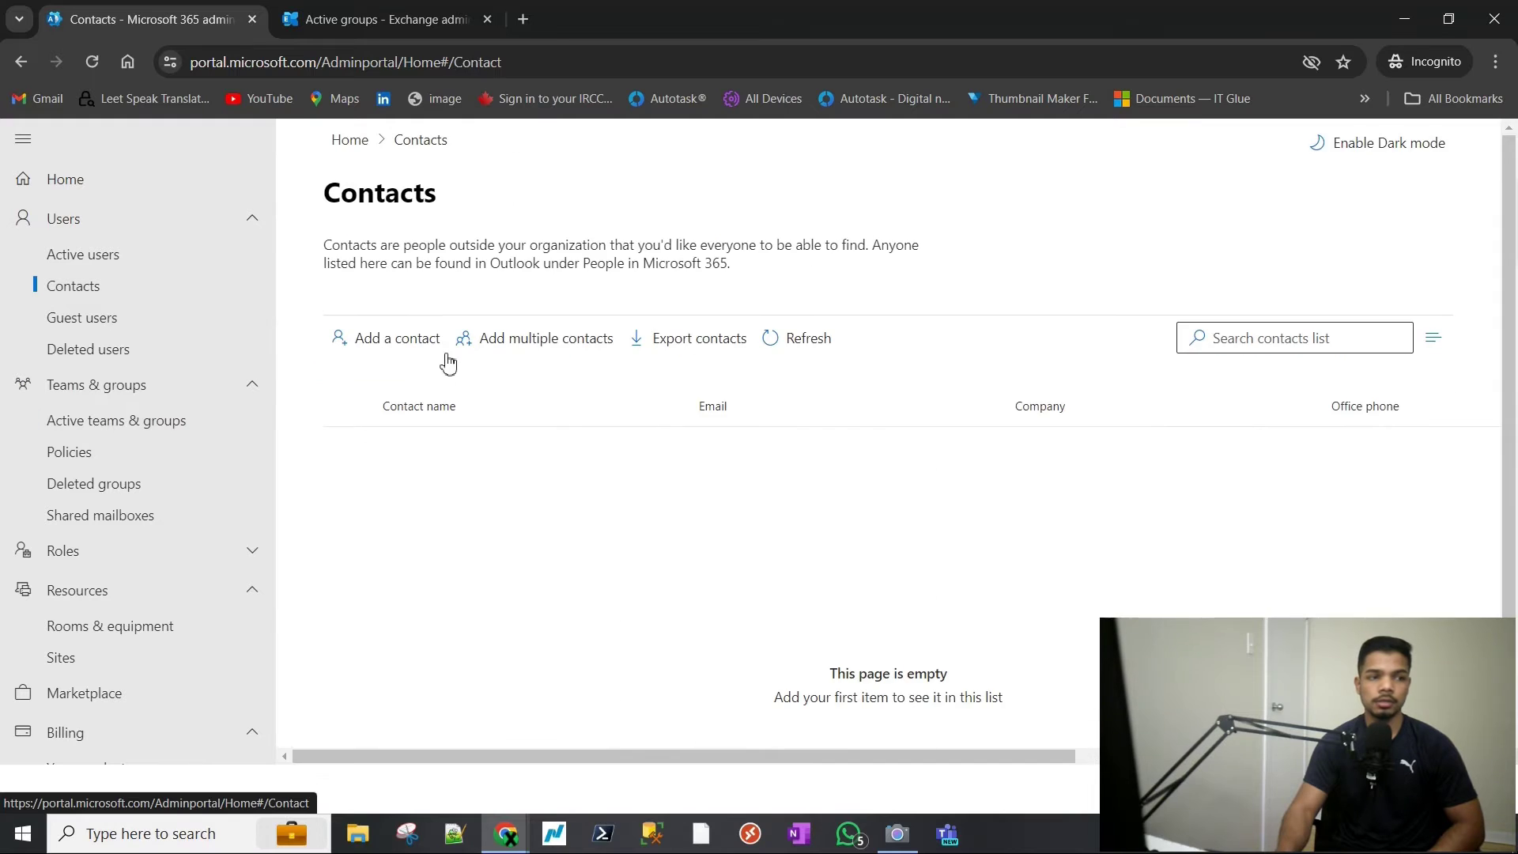
- Start a new contact and enter its first and last name, fixing the last name's capitalisation
{"action": "left_click", "coordinate": [408, 353]}
{"action": "left_click", "coordinate": [1061, 322]}
{"action": "key", "text": "Tab"}
{"action": "key", "text": "Tab"}
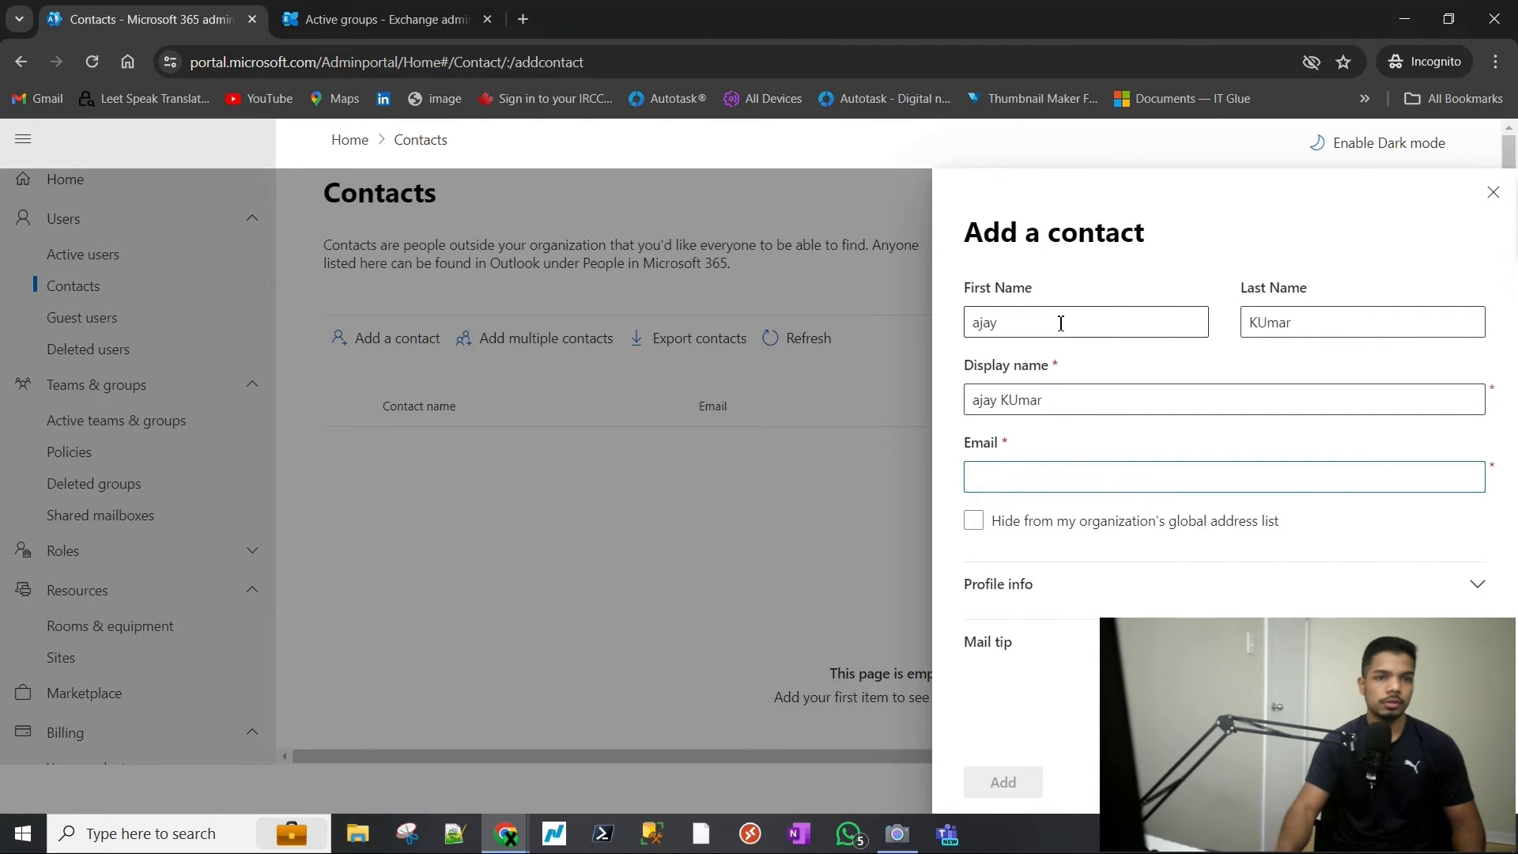
{"action": "left_click", "coordinate": [1265, 321]}
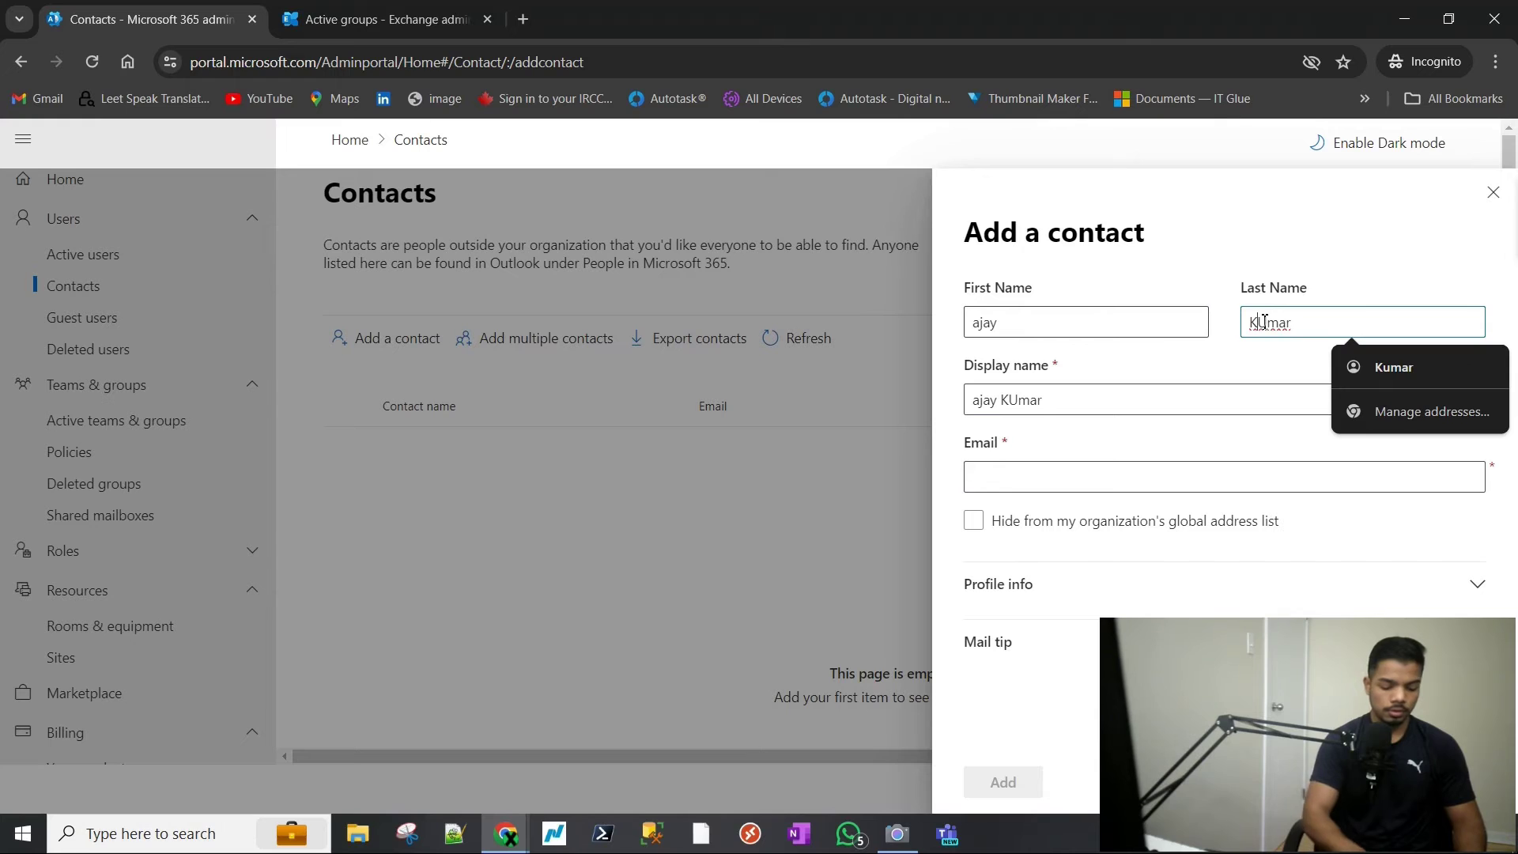
{"action": "key", "text": "BackSpace"}
{"action": "left_click", "coordinate": [1072, 413]}
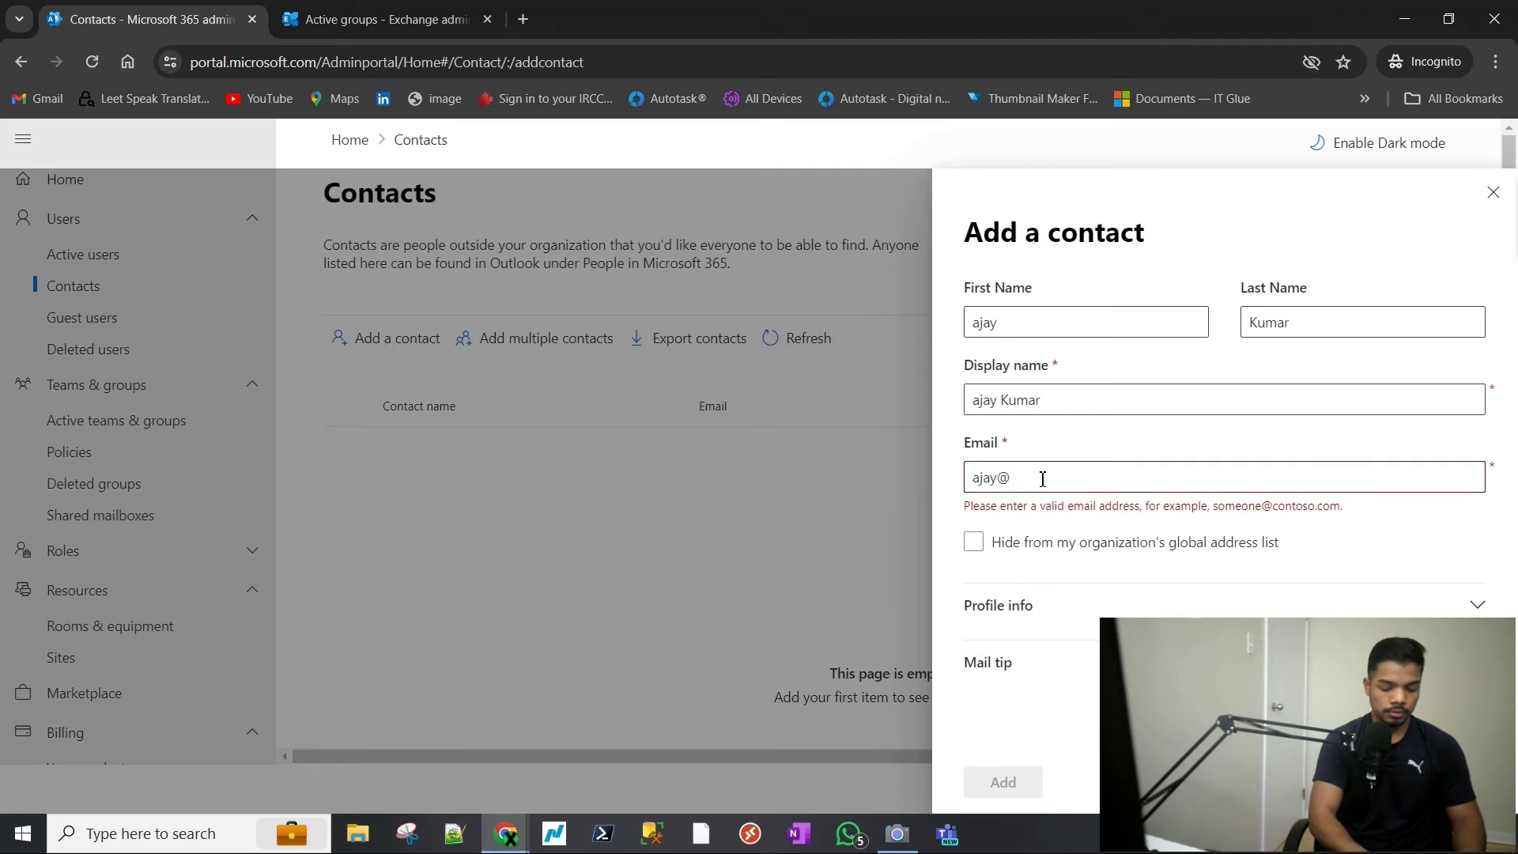
- Enter the contact's Gmail address, review the display name and e-mail, and add the contact
{"action": "left_click", "coordinate": [1042, 479]}
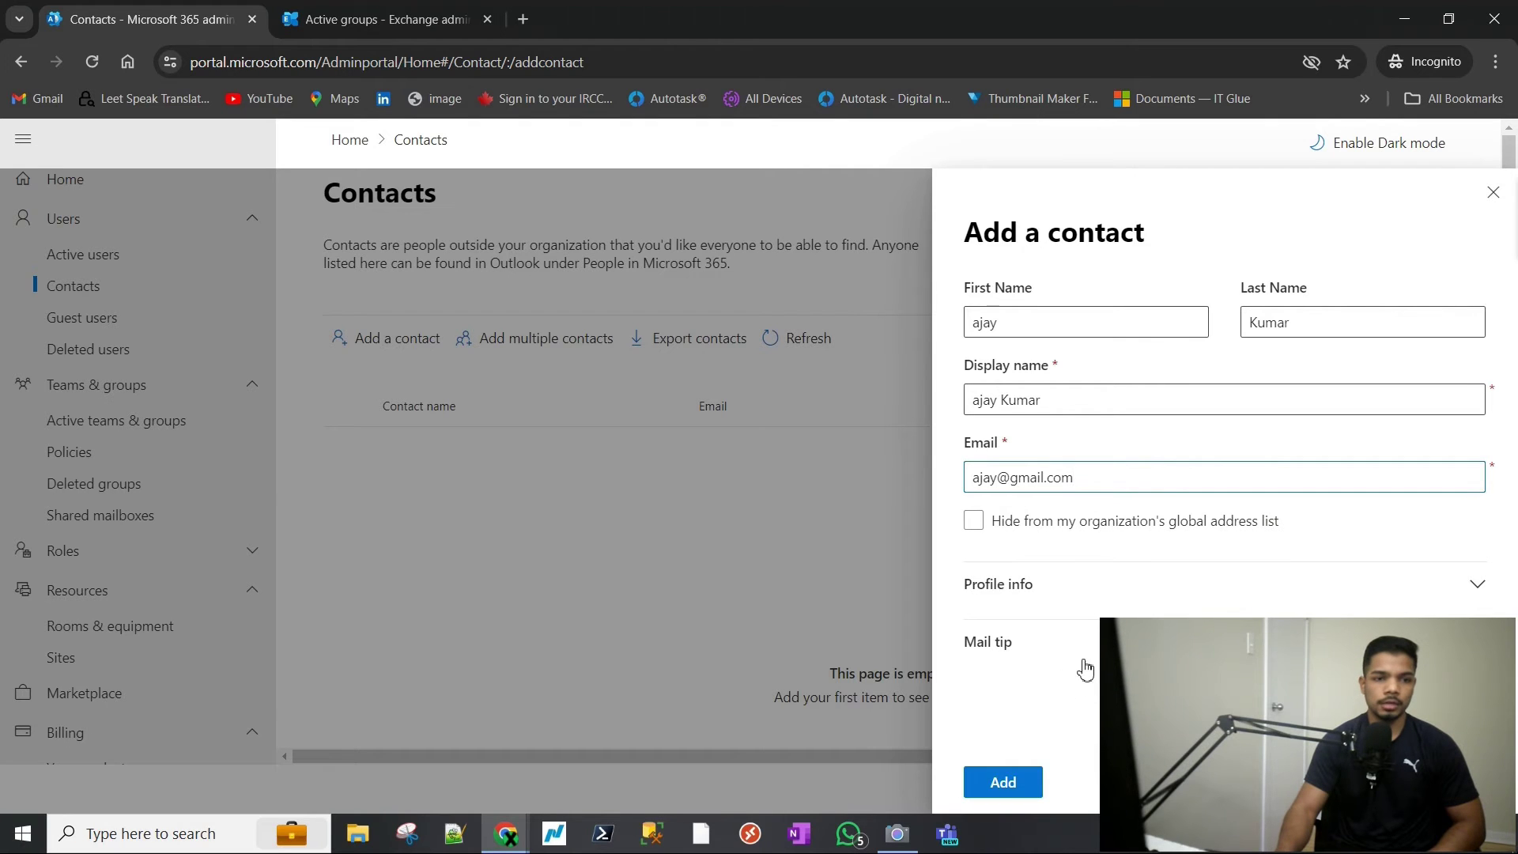
{"action": "left_click", "coordinate": [1444, 581]}
{"action": "scroll", "coordinate": [1452, 603], "scroll_direction": "down", "scroll_amount": 2}
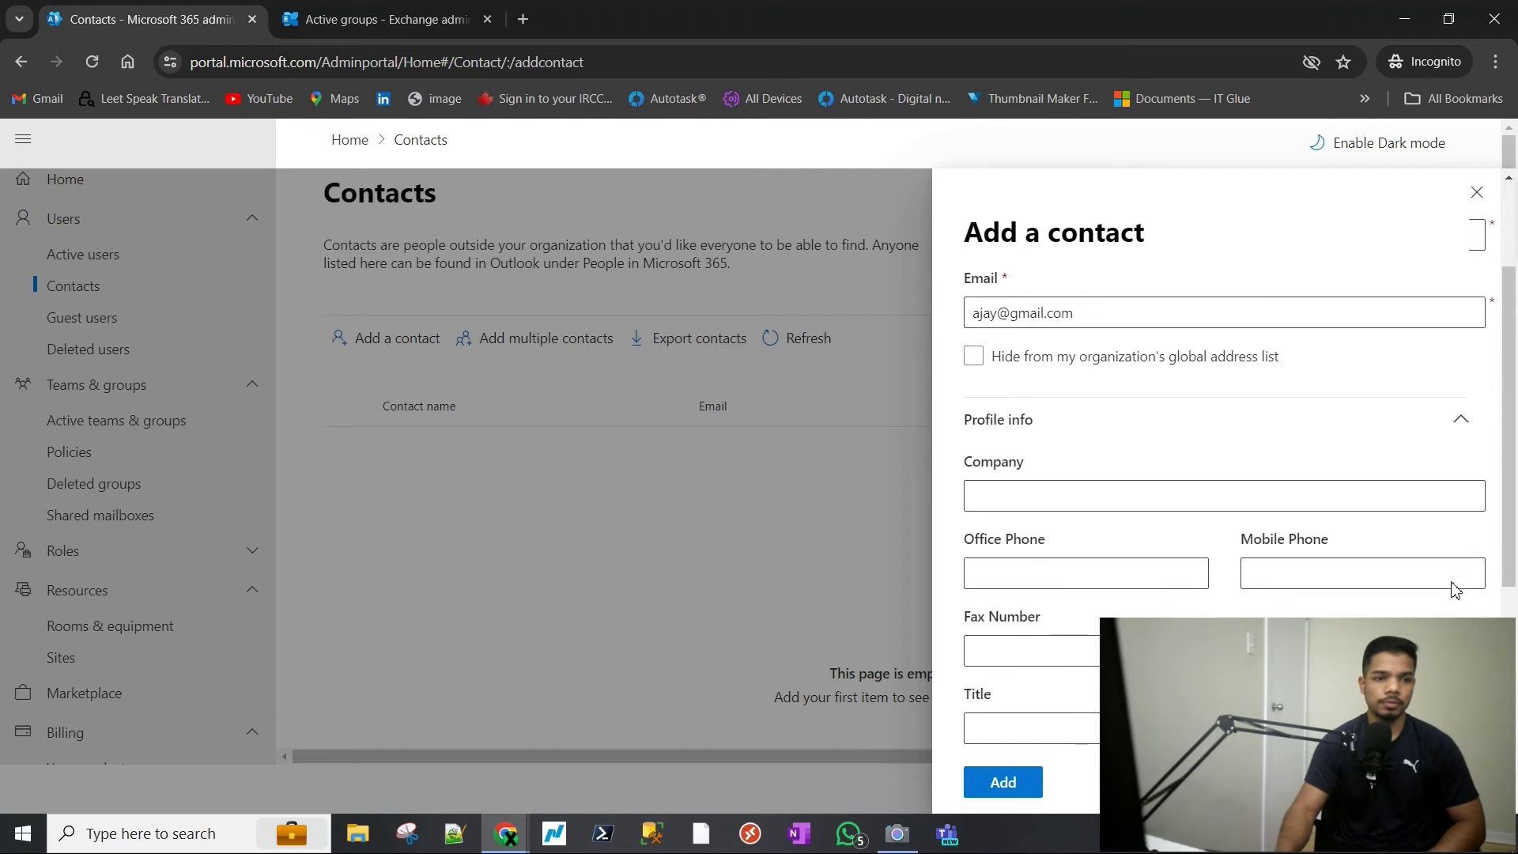
{"action": "left_click", "coordinate": [1459, 427]}
{"action": "left_click", "coordinate": [1062, 402]}
{"action": "left_click", "coordinate": [1071, 412]}
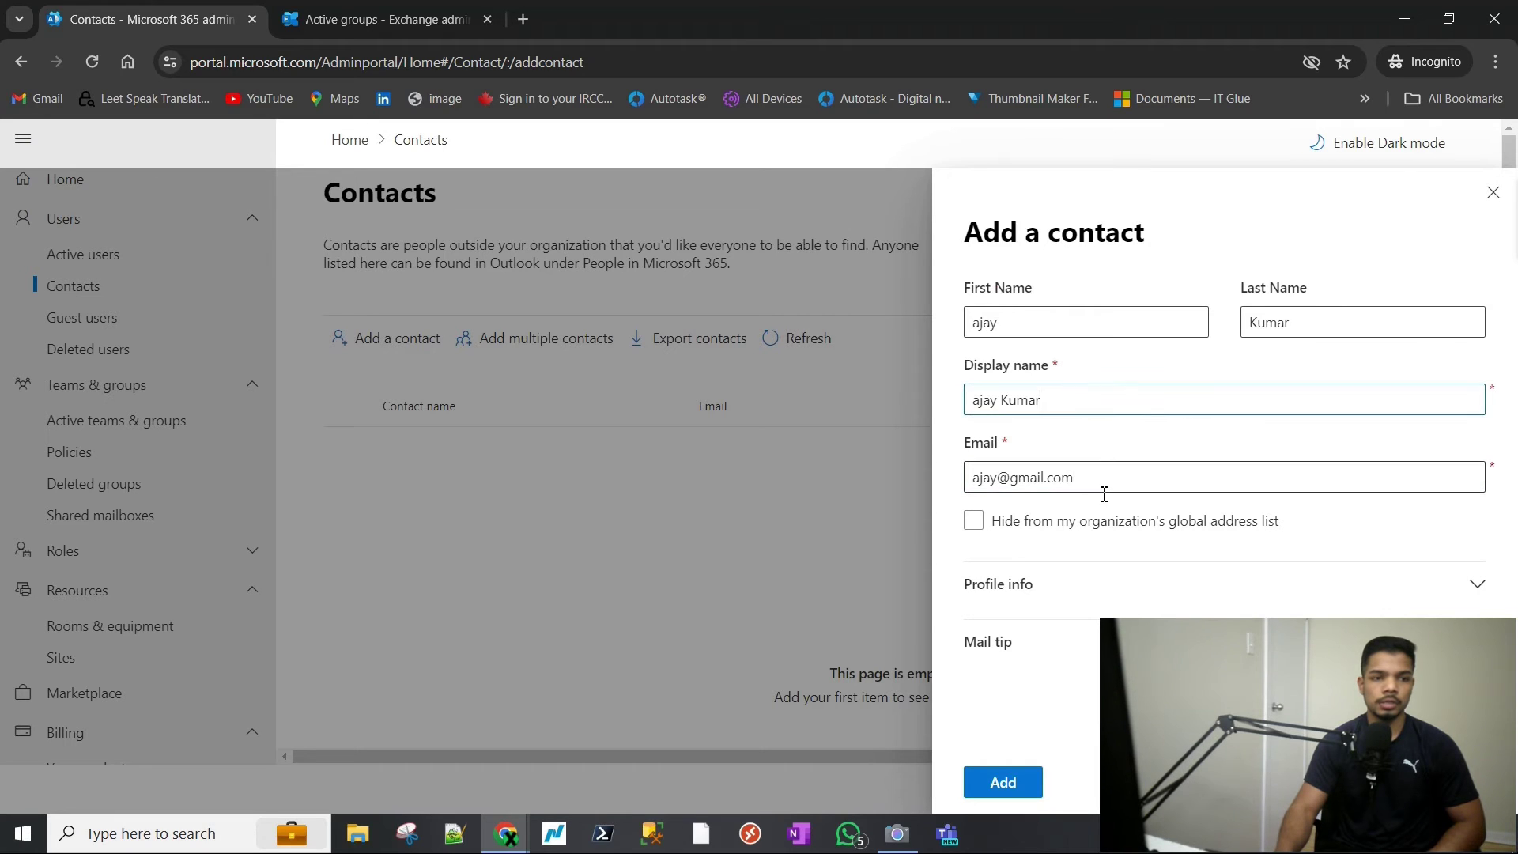
{"action": "left_click", "coordinate": [1105, 485]}
{"action": "left_click", "coordinate": [1114, 486]}
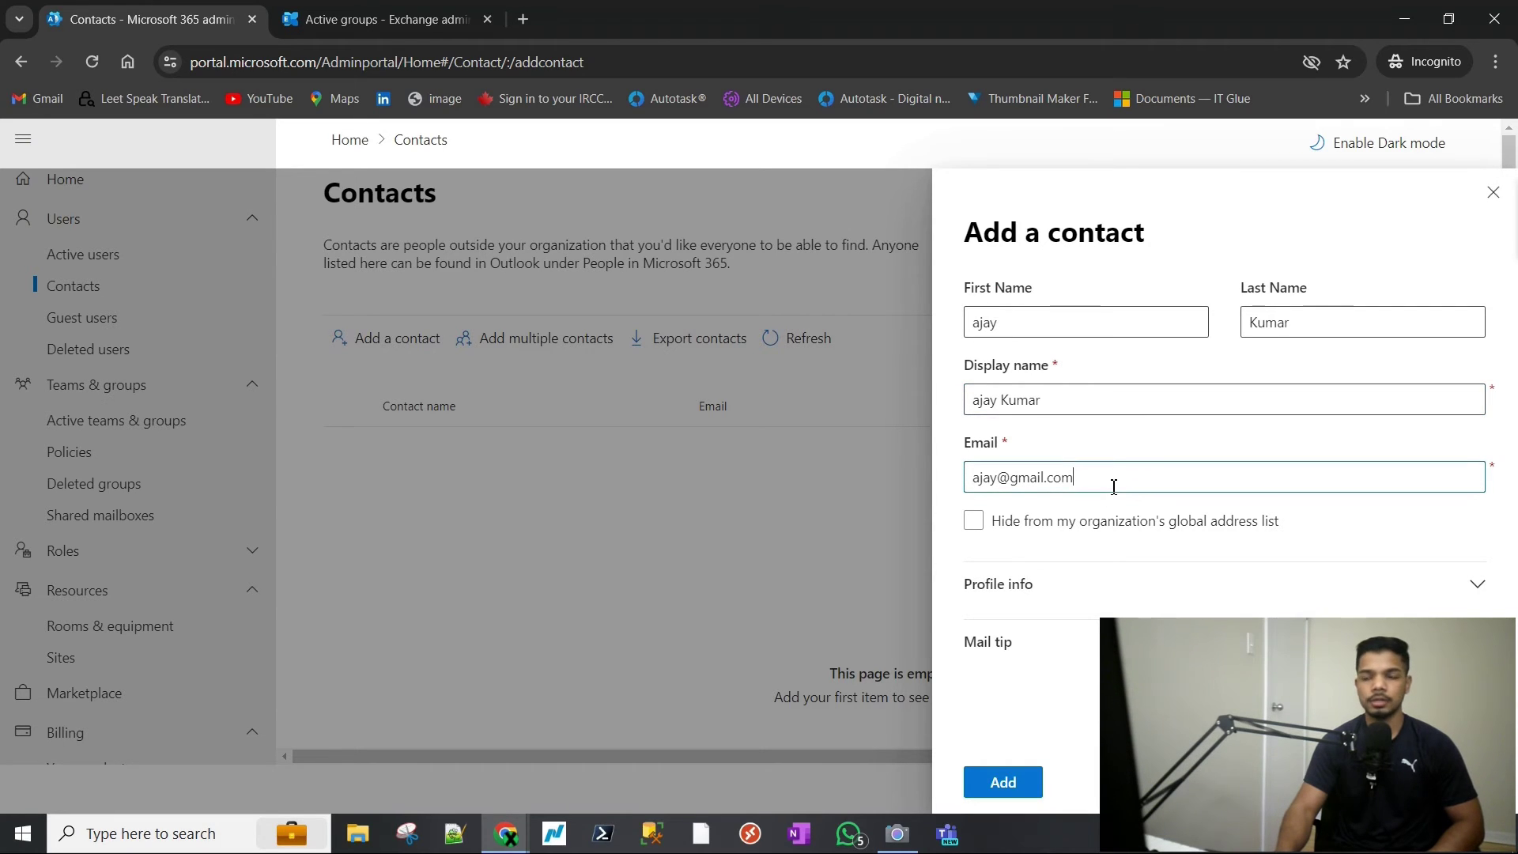
{"action": "left_click", "coordinate": [1081, 410]}
{"action": "left_click", "coordinate": [999, 779]}
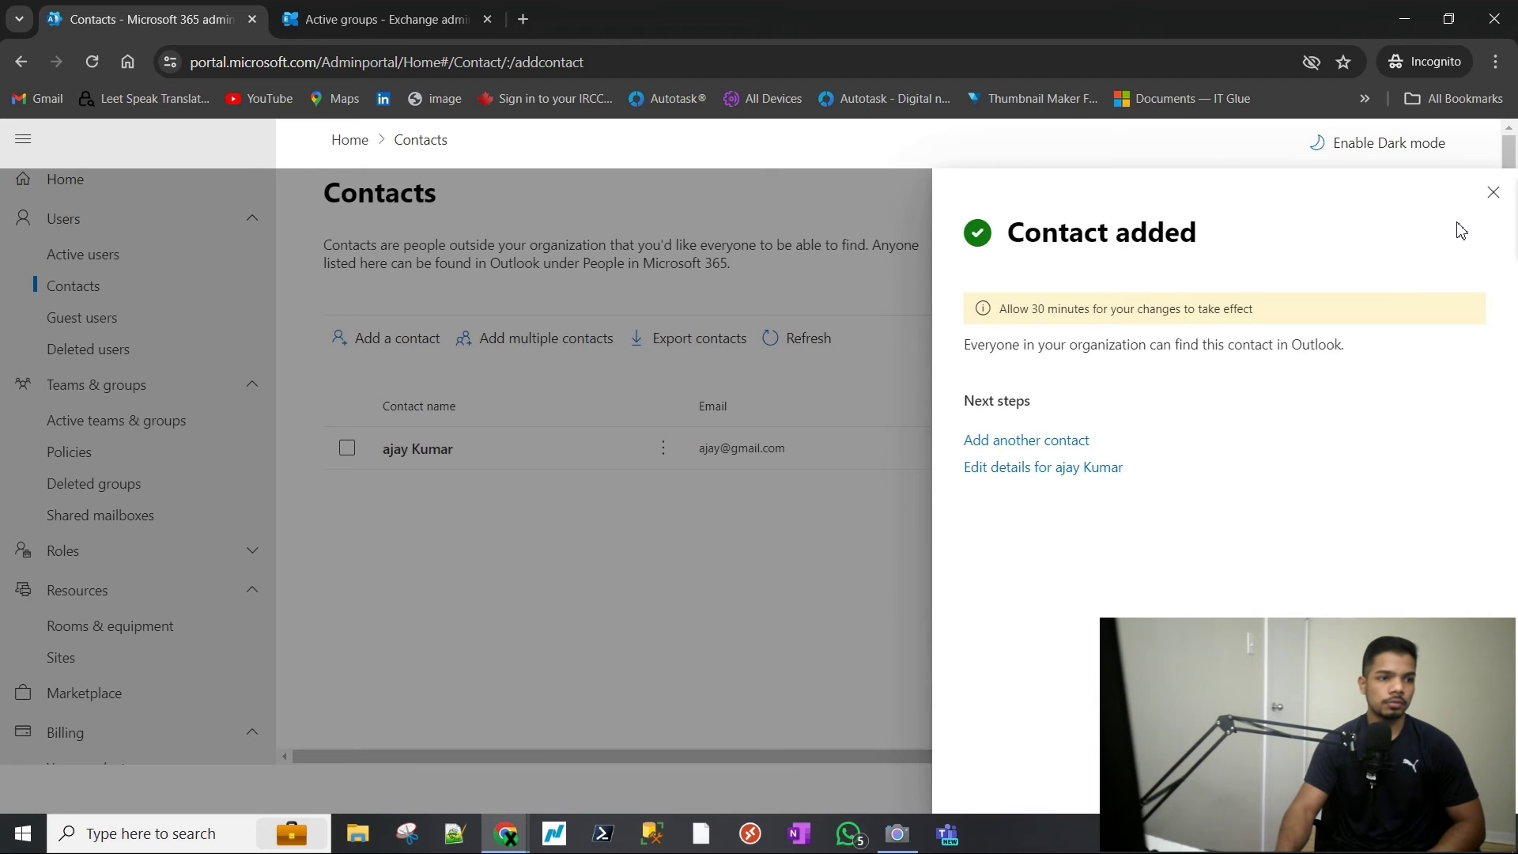
{"action": "left_click", "coordinate": [1493, 193]}
- Check the new contact's details, then list distribution lists under Active teams & groups
{"action": "left_click", "coordinate": [768, 462]}
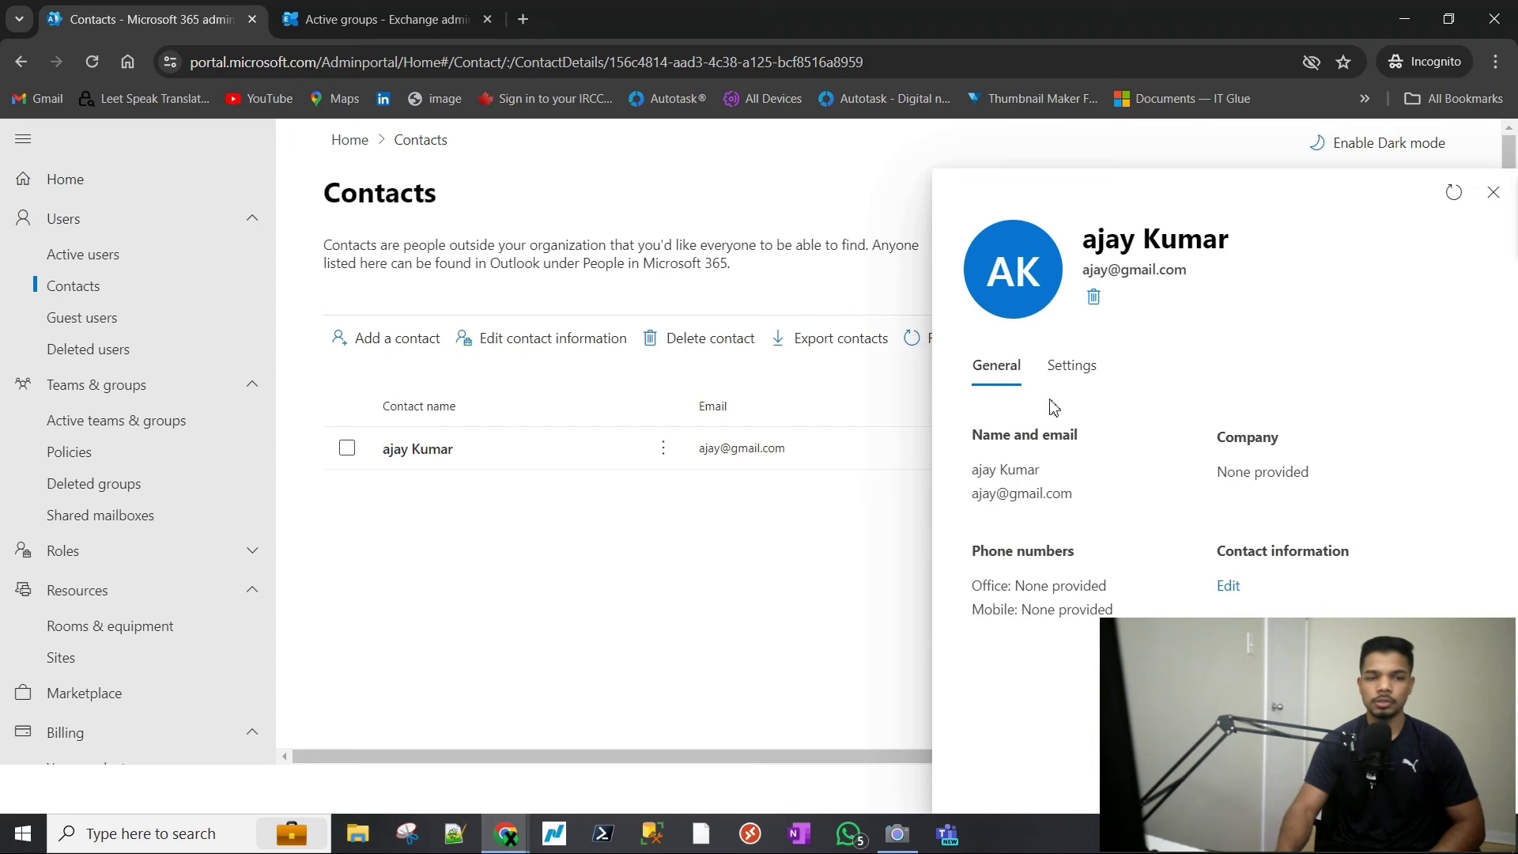
{"action": "left_click", "coordinate": [1493, 193]}
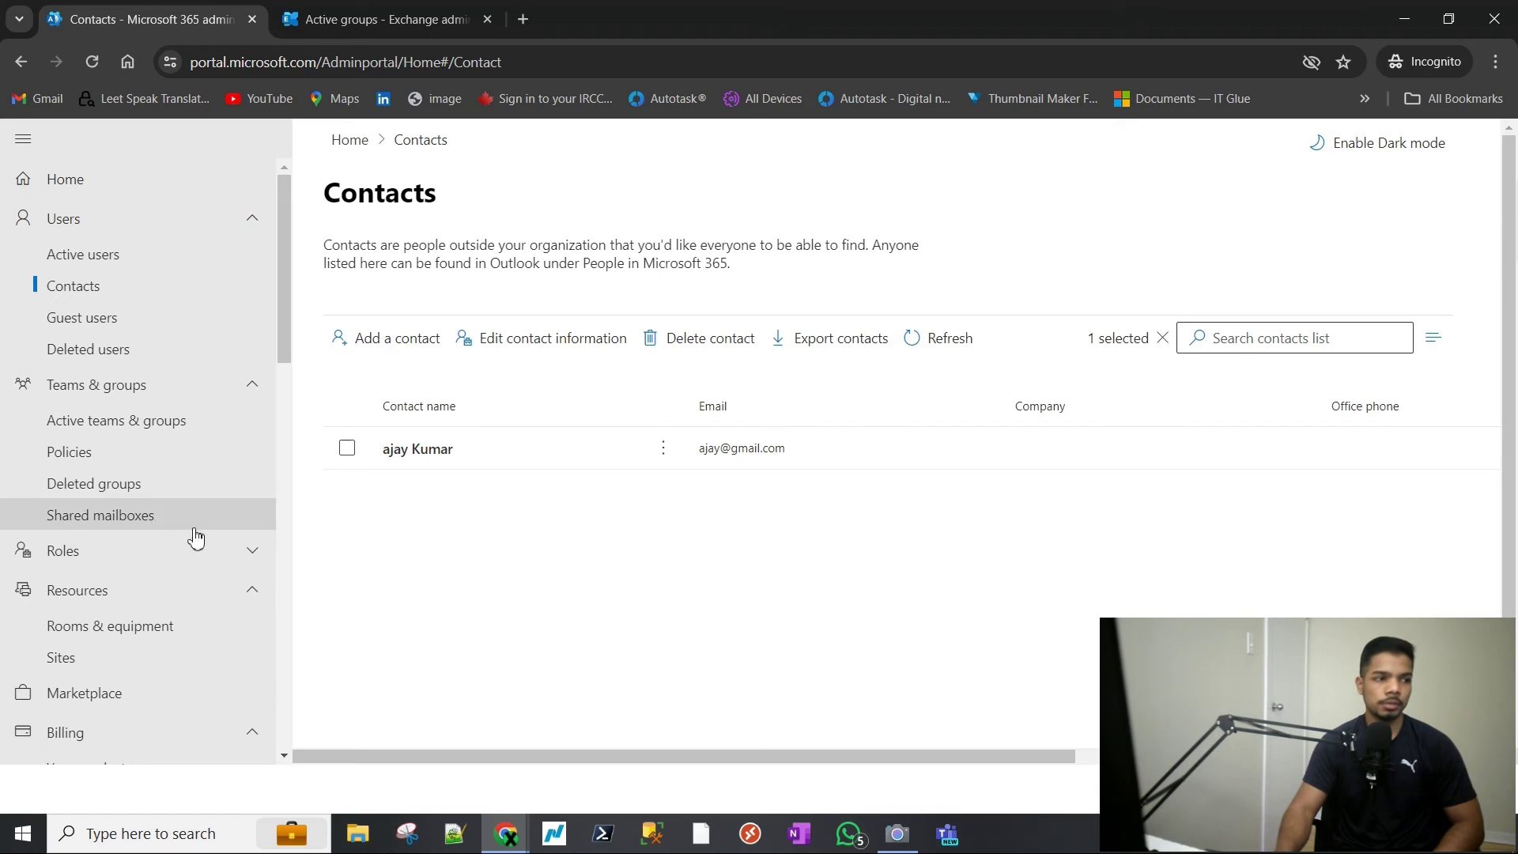
{"action": "left_click", "coordinate": [130, 421]}
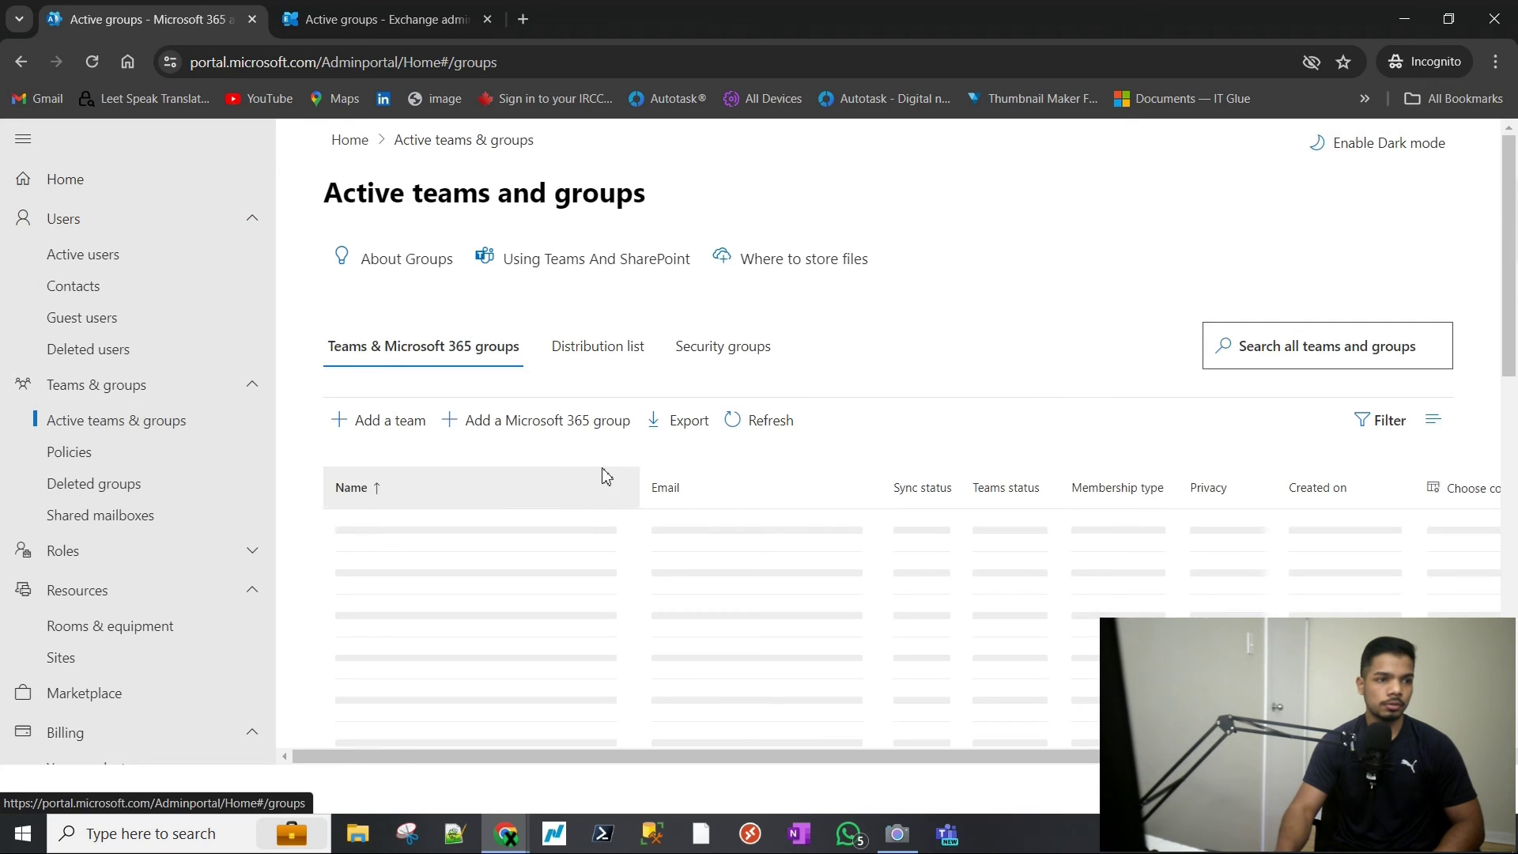
{"action": "left_click", "coordinate": [601, 348]}
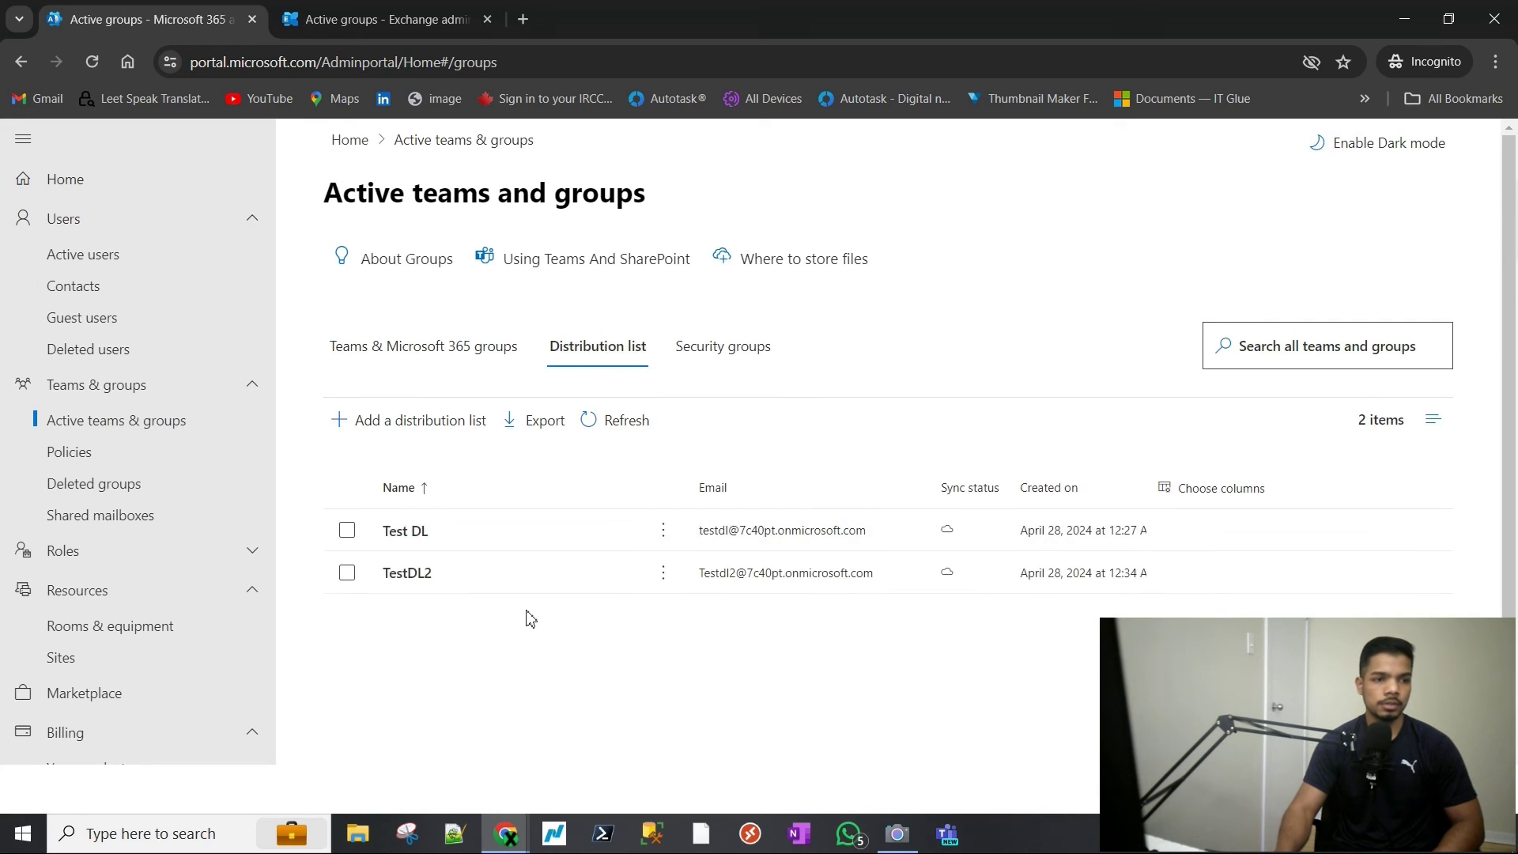
- Open TestDL2's full member list for managing
{"action": "left_click", "coordinate": [443, 589]}
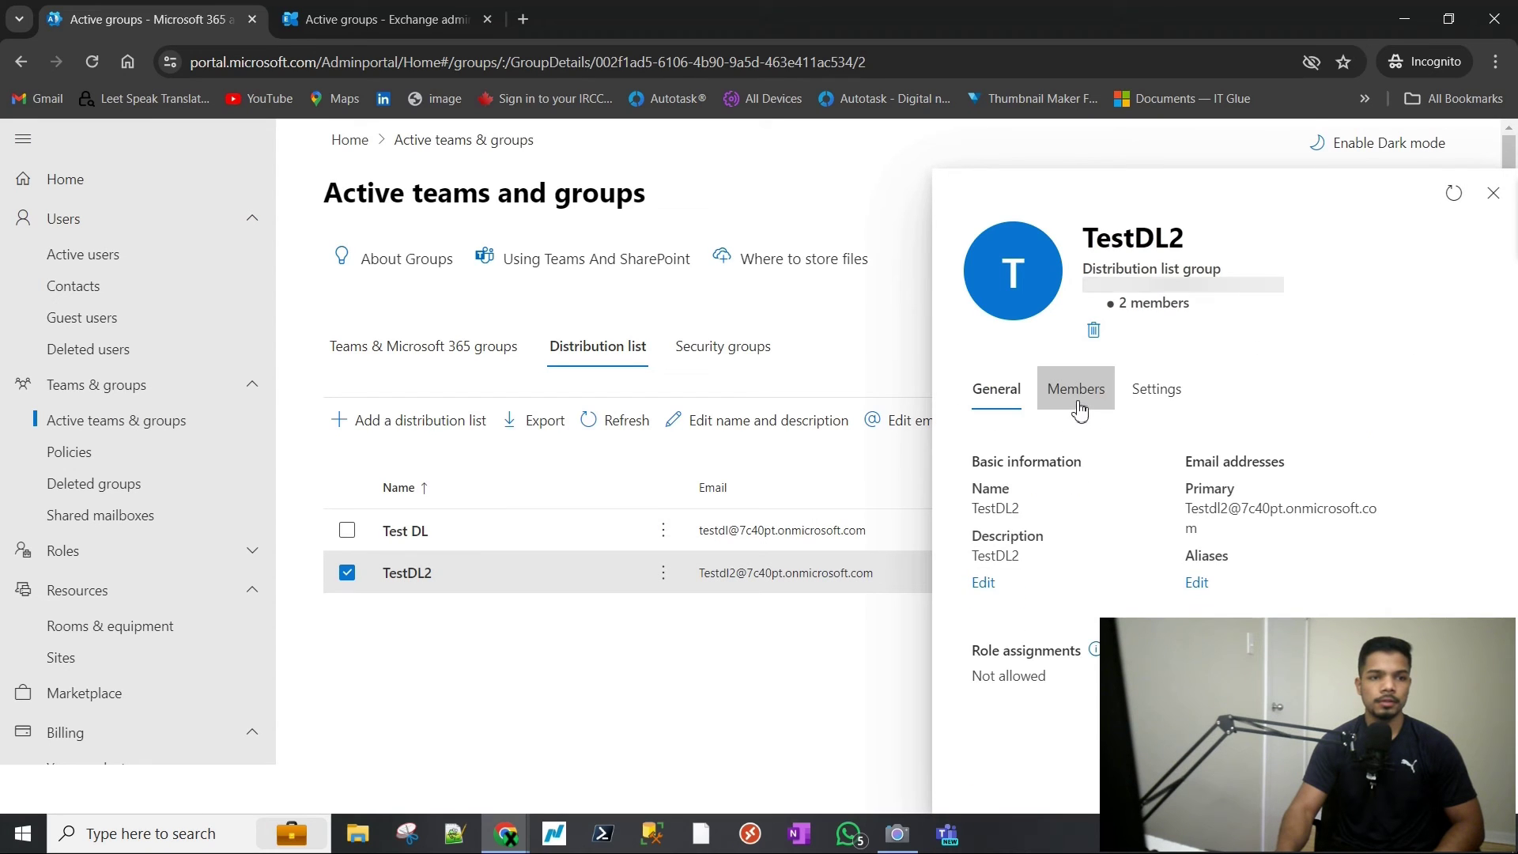
{"action": "left_click", "coordinate": [1076, 361]}
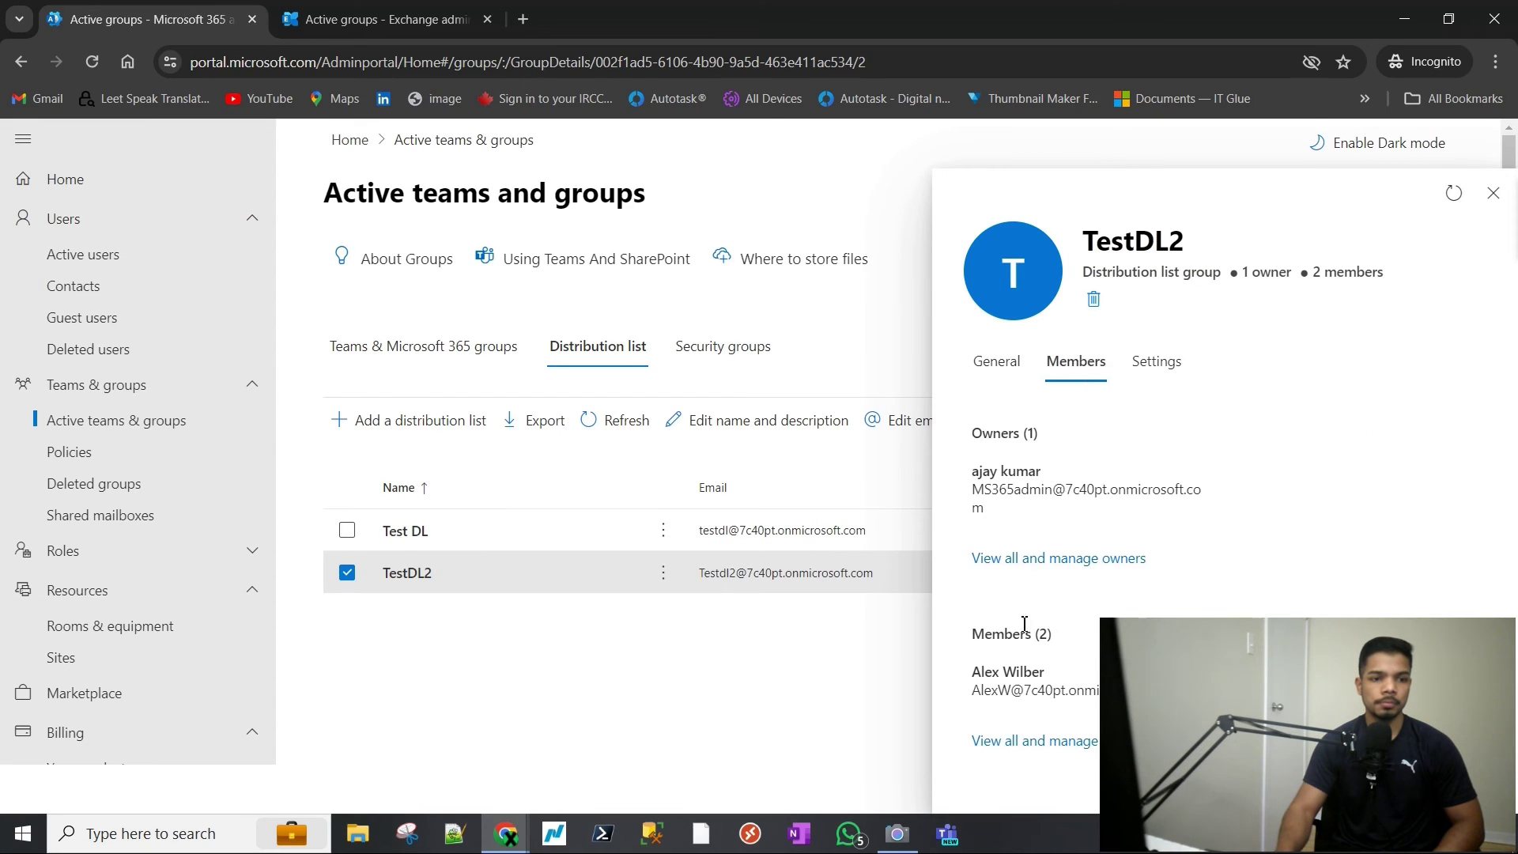
{"action": "left_click", "coordinate": [1040, 753]}
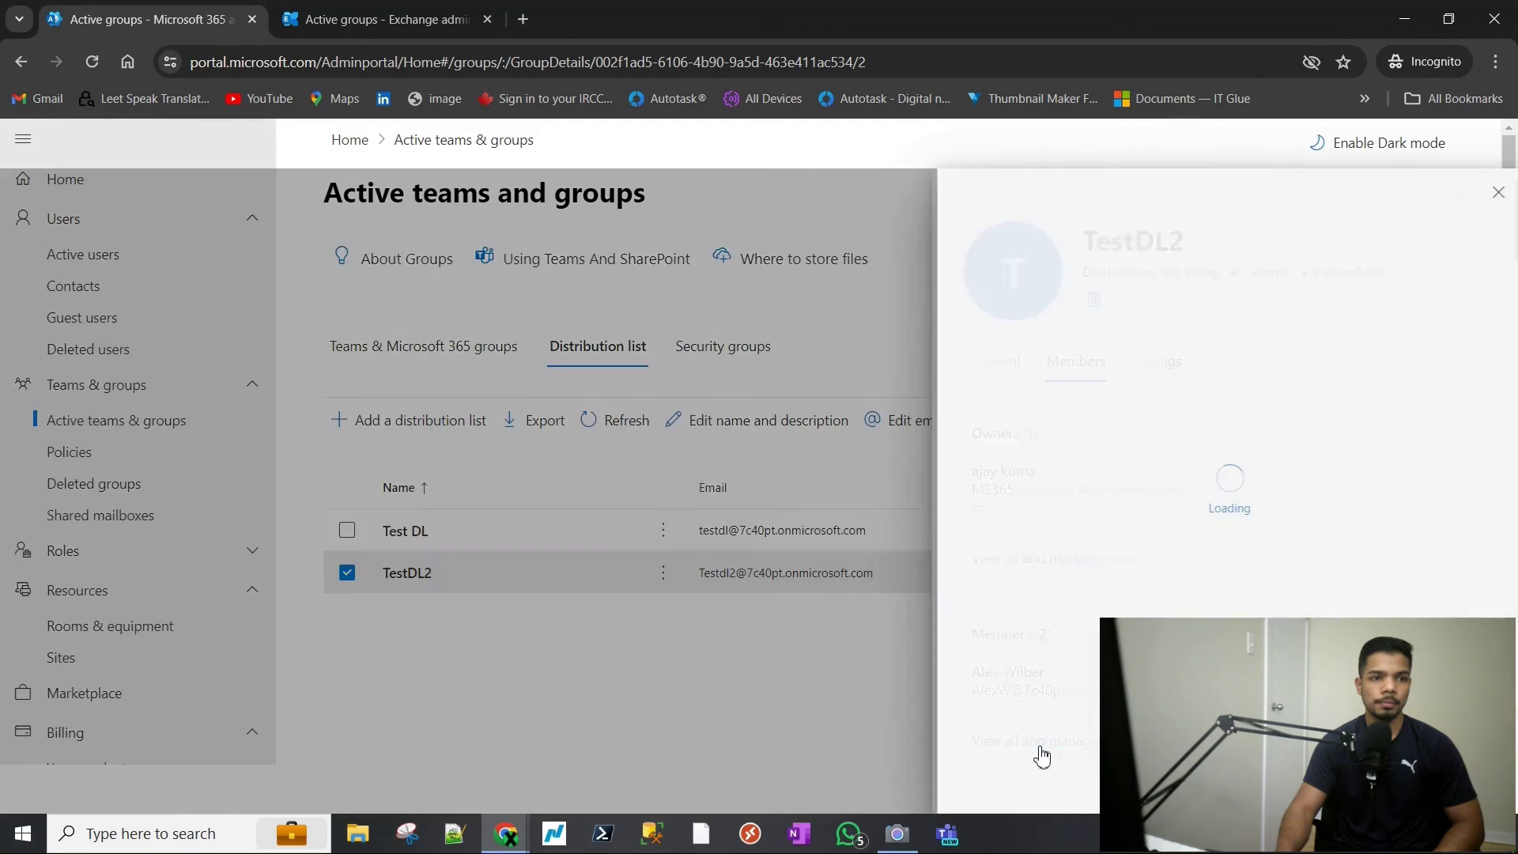
- Search 'aja', select the external contact and add it to TestDL2
{"action": "left_click", "coordinate": [1004, 338]}
{"action": "left_click", "coordinate": [1139, 285]}
{"action": "type", "text": "aja"}
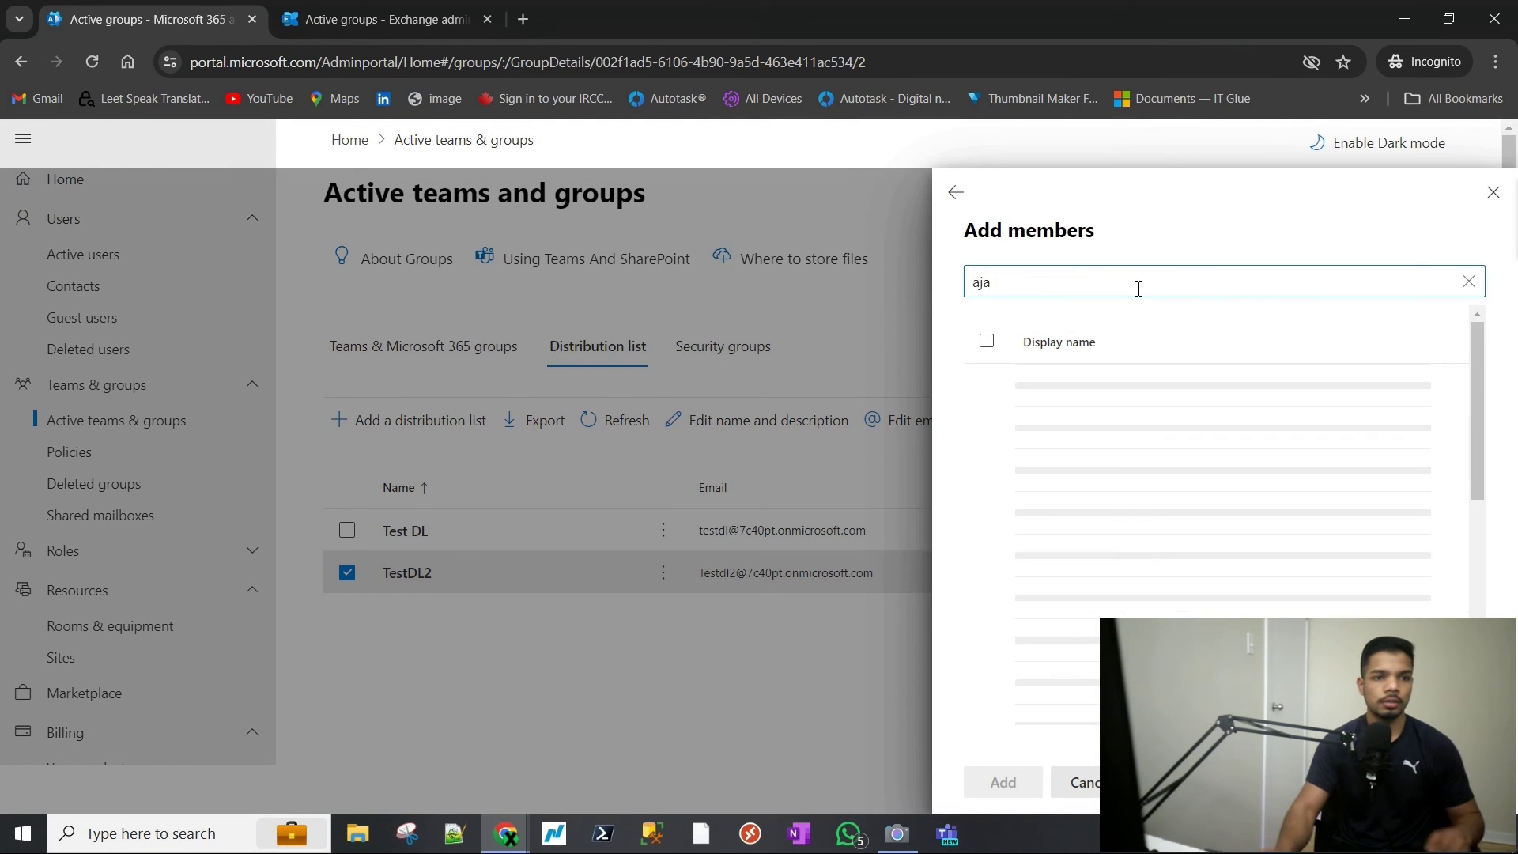
{"action": "left_click", "coordinate": [1098, 486]}
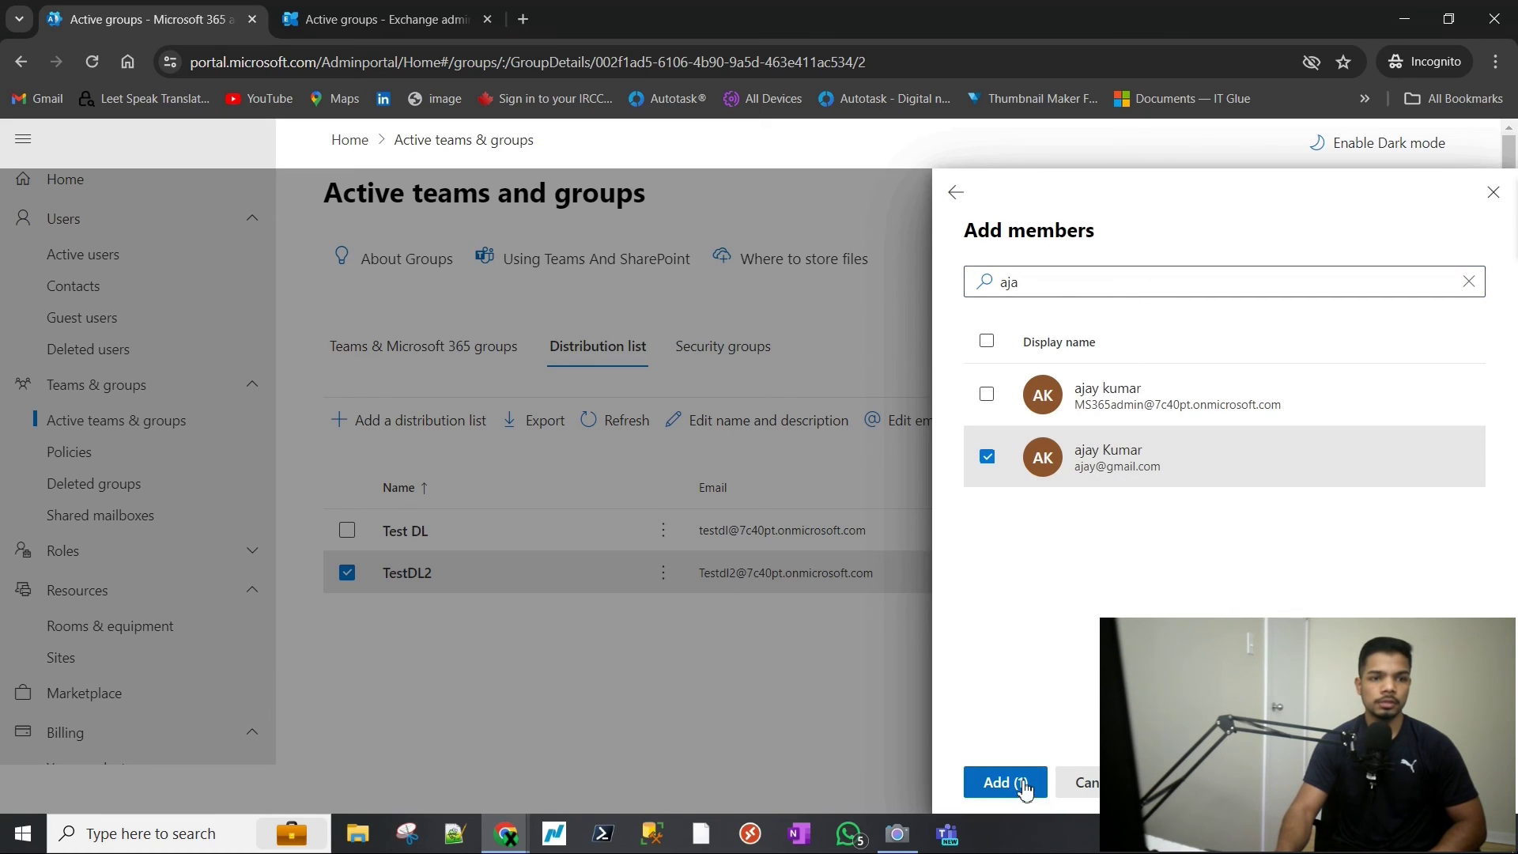
{"action": "left_click", "coordinate": [1024, 786]}
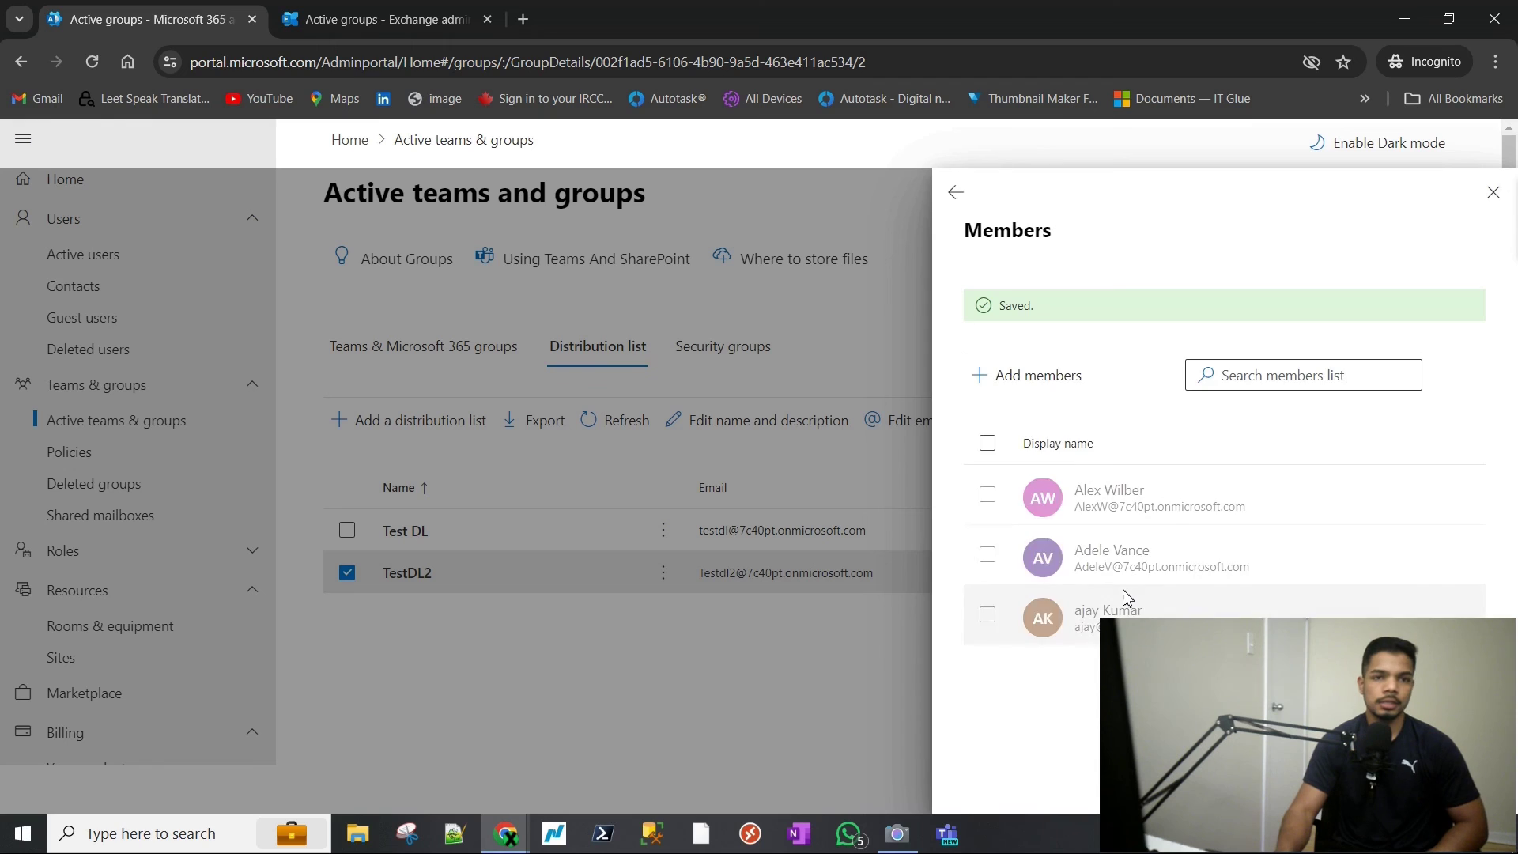
{"action": "left_click", "coordinate": [1493, 195]}
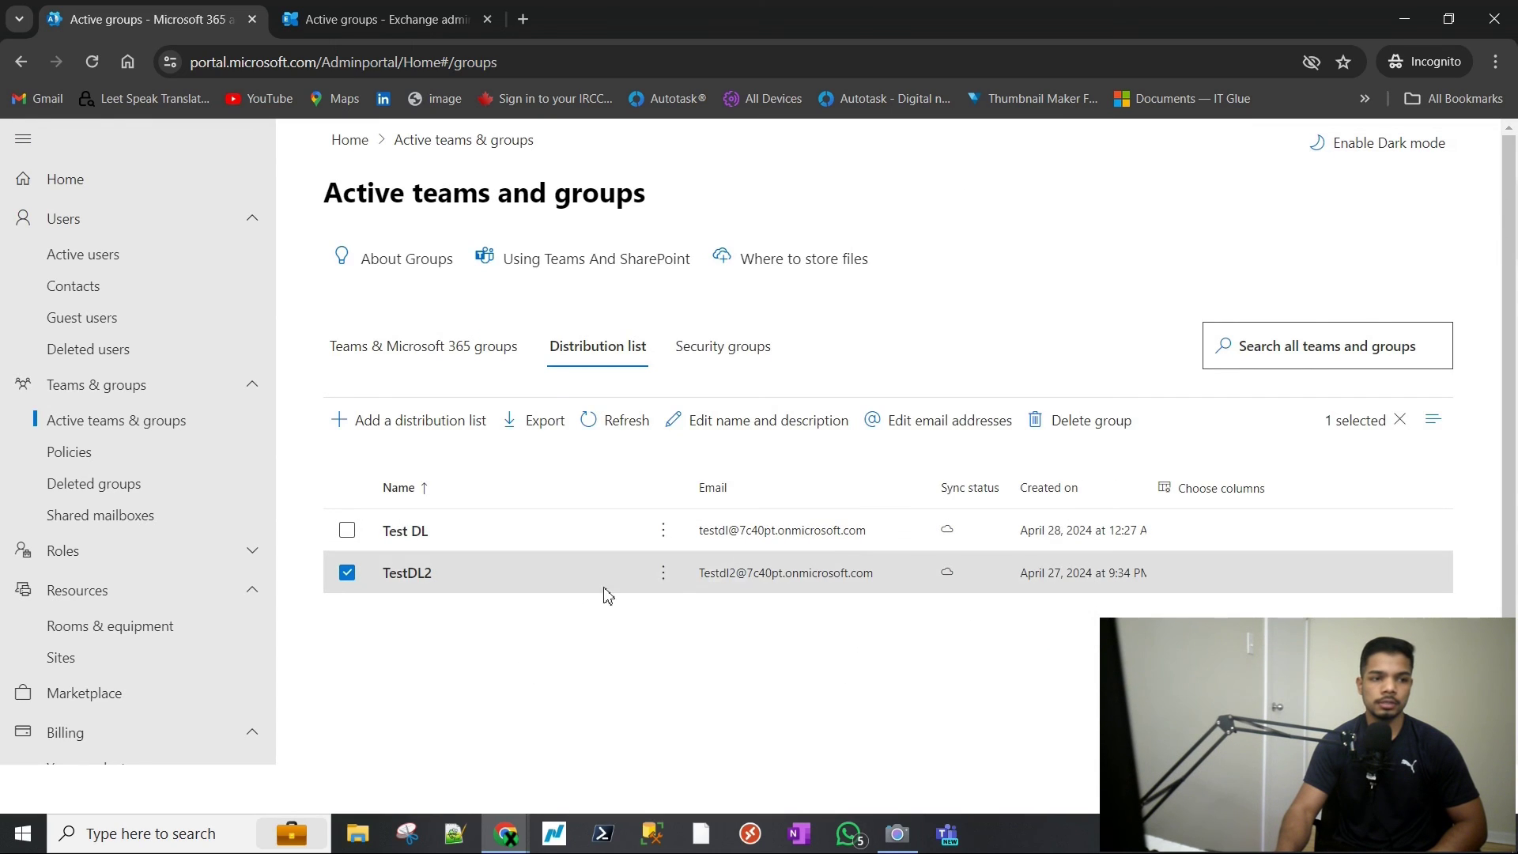
{"action": "left_click_drag", "start_coordinate": [699, 582], "coordinate": [874, 578]}
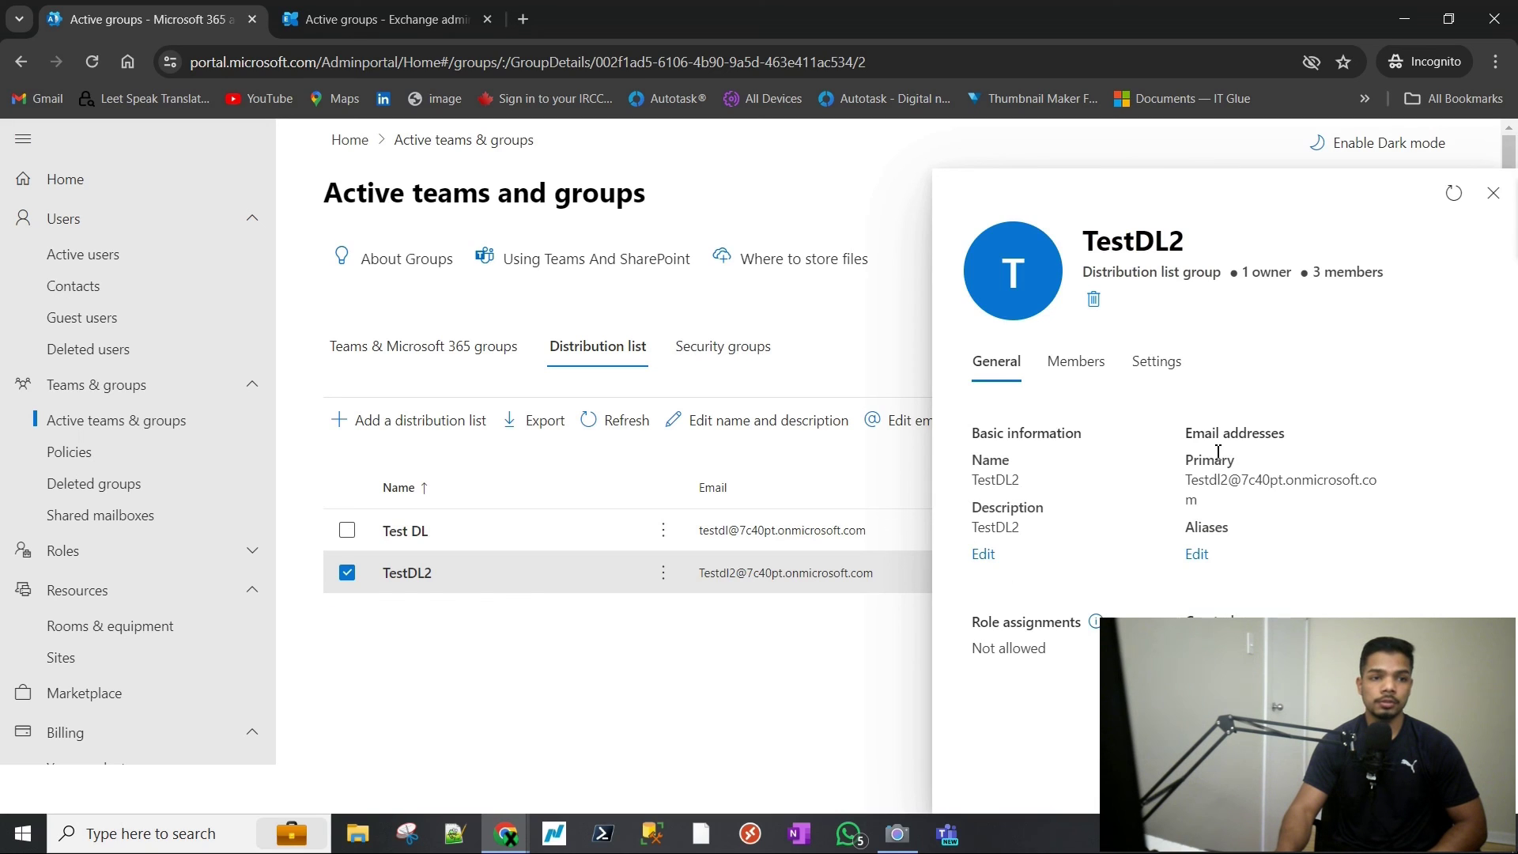
{"action": "left_click", "coordinate": [1074, 360]}
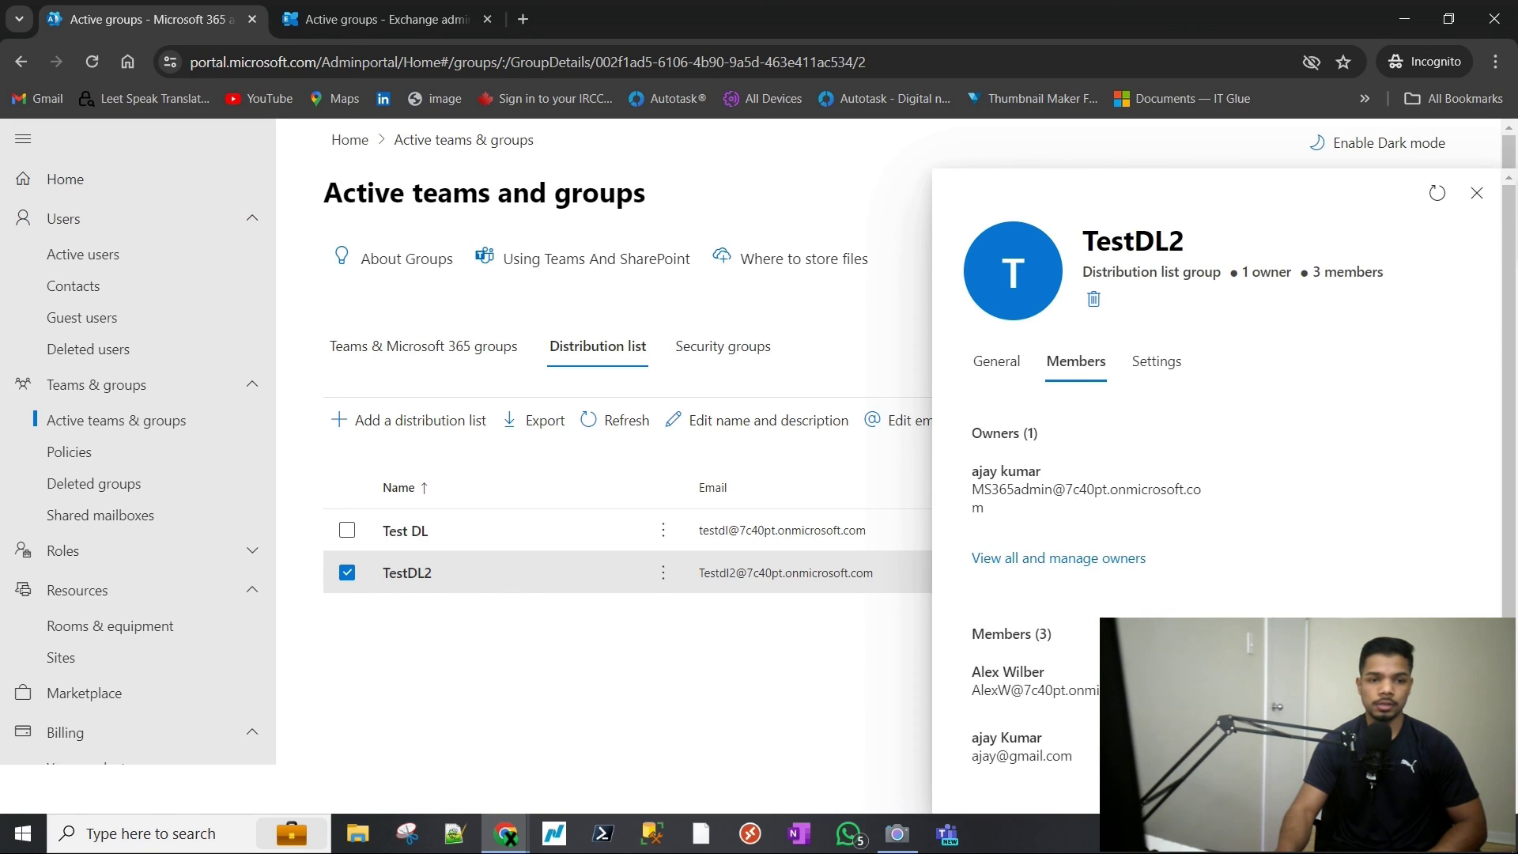
{"action": "double_click", "coordinate": [990, 689]}
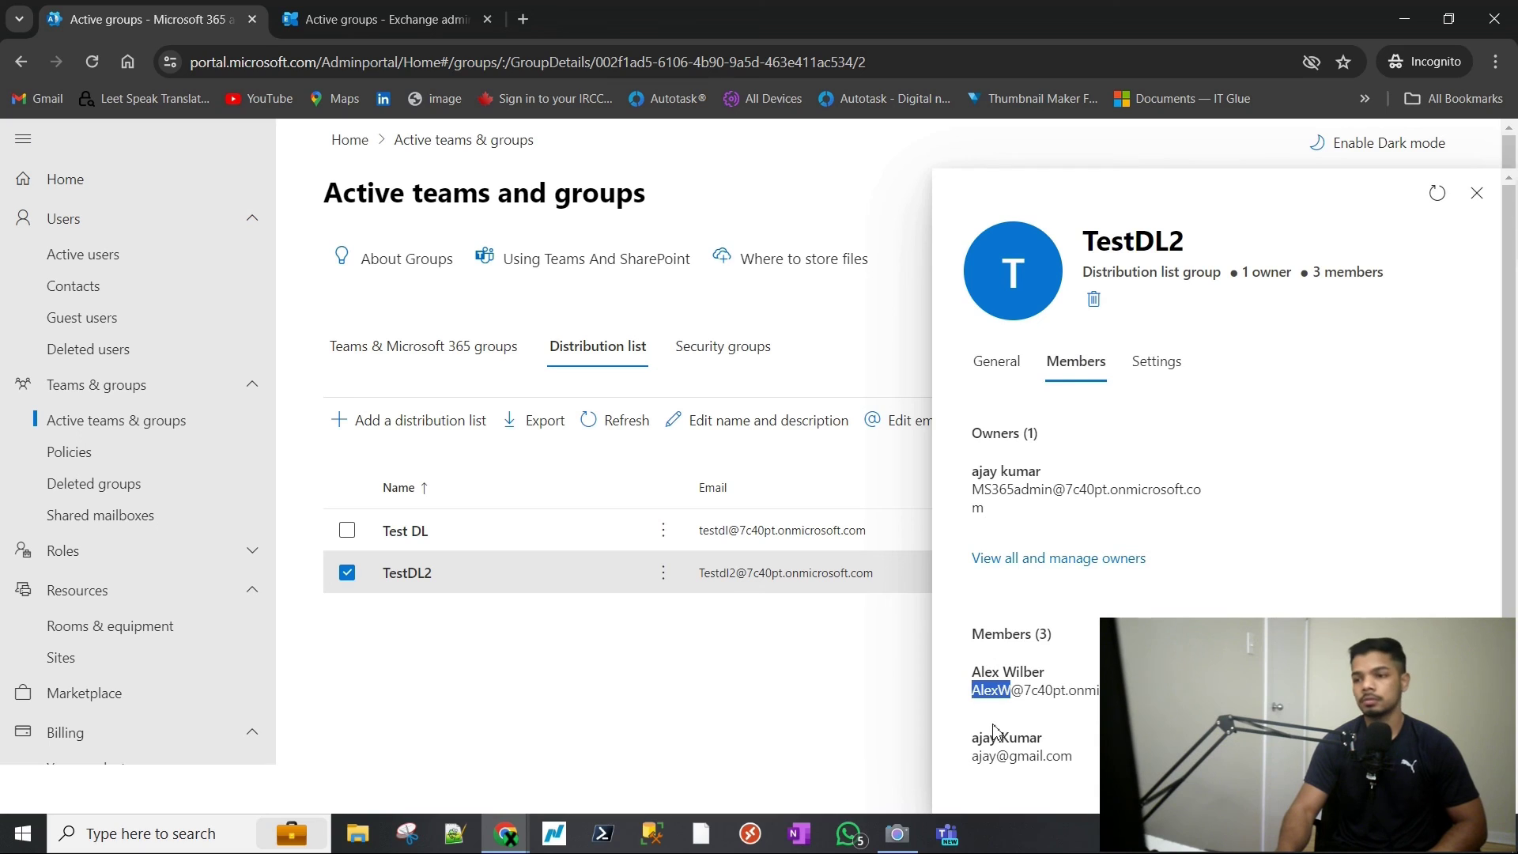
{"action": "left_click", "coordinate": [1476, 193]}
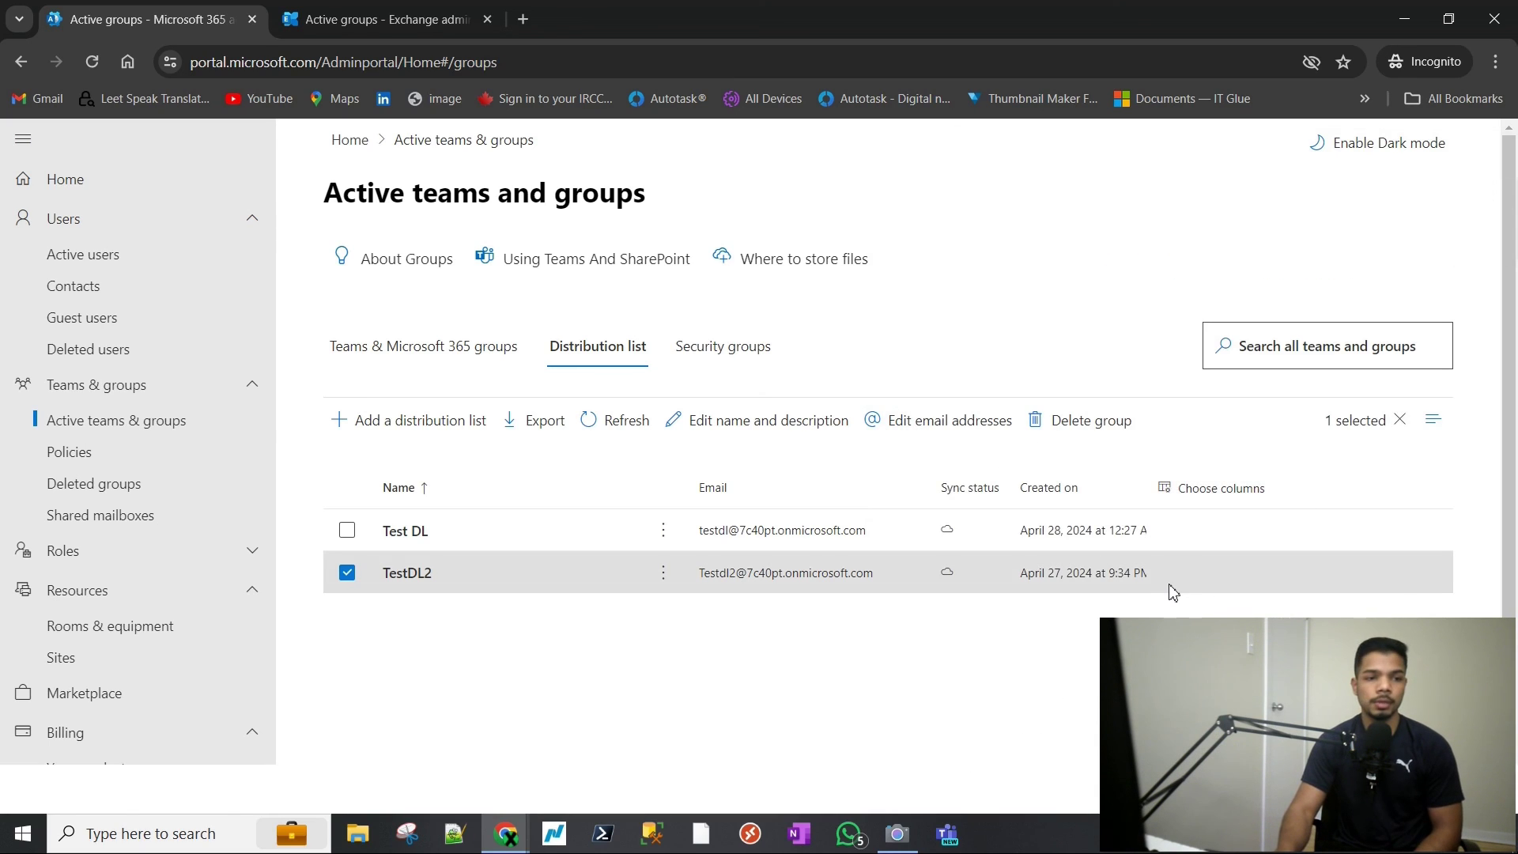